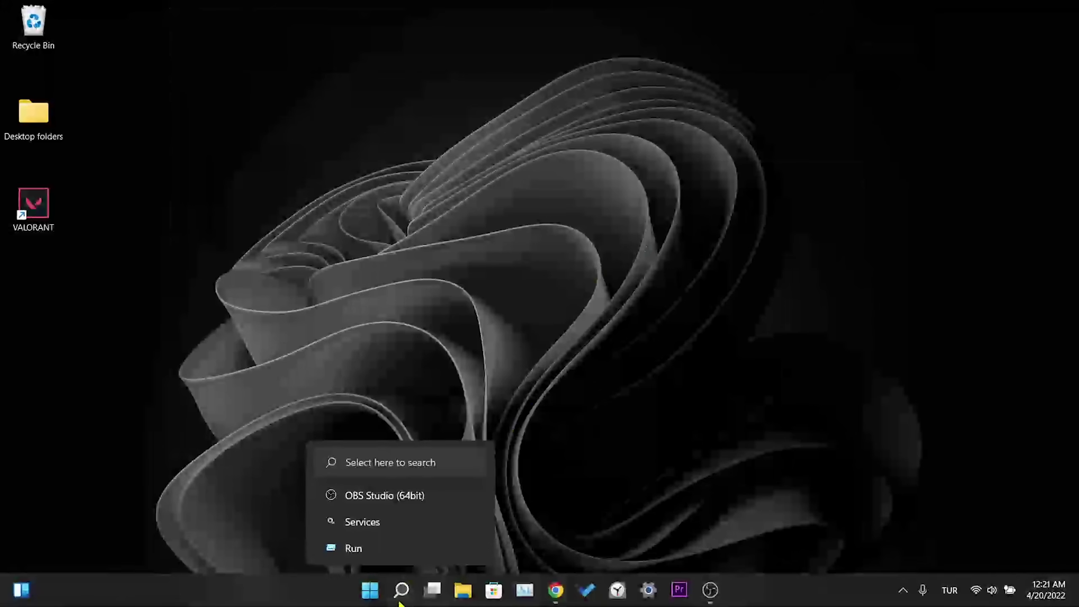
Step: Open the Run dialog from search and launch msconfig
click(400, 593)
text(run)
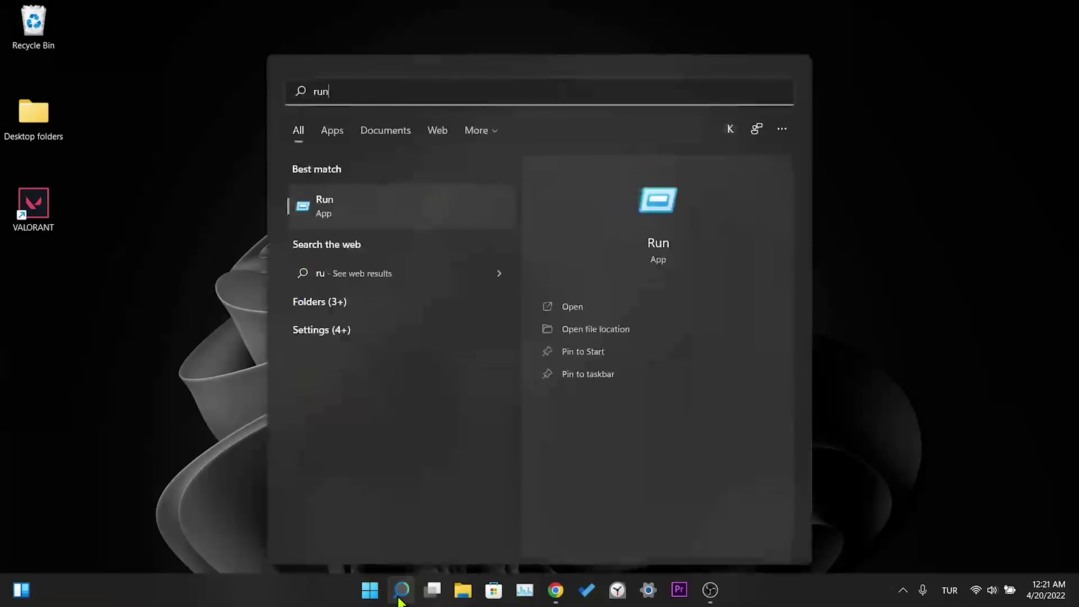
click(347, 219)
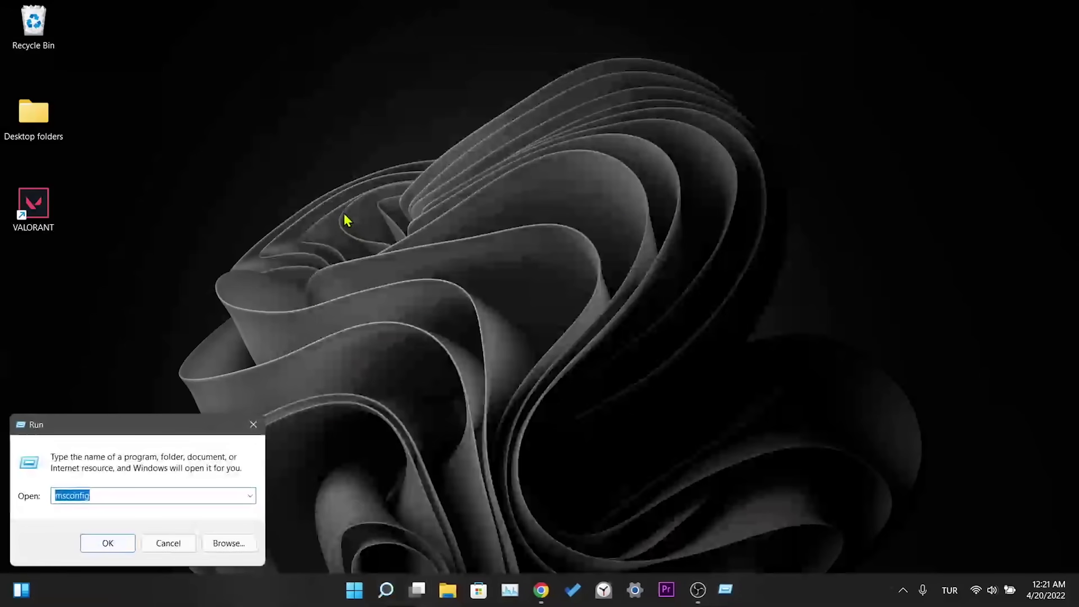
key(BackSpace)
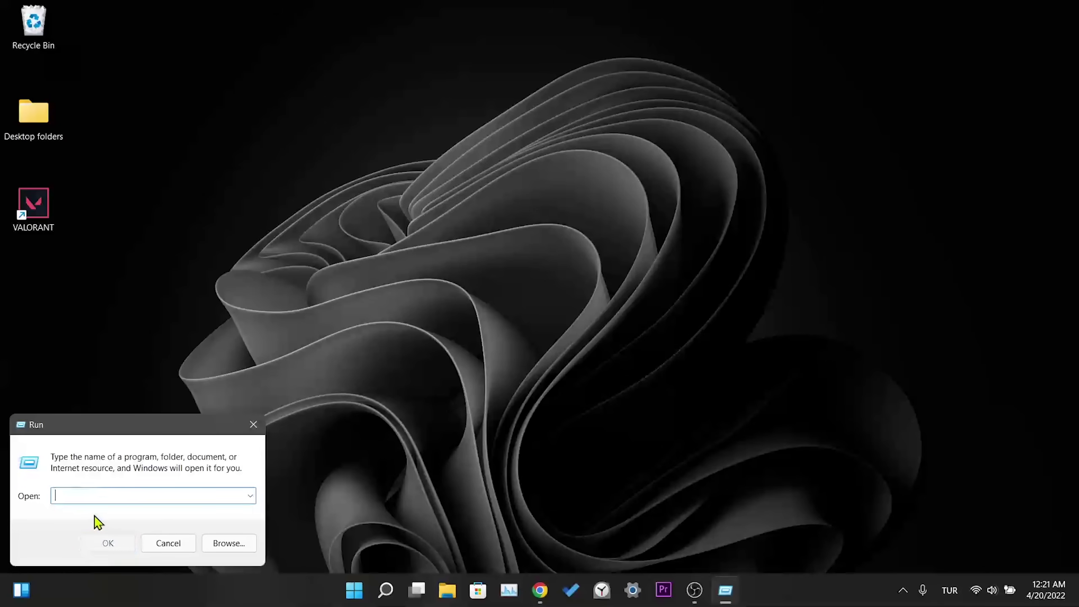
text(msco)
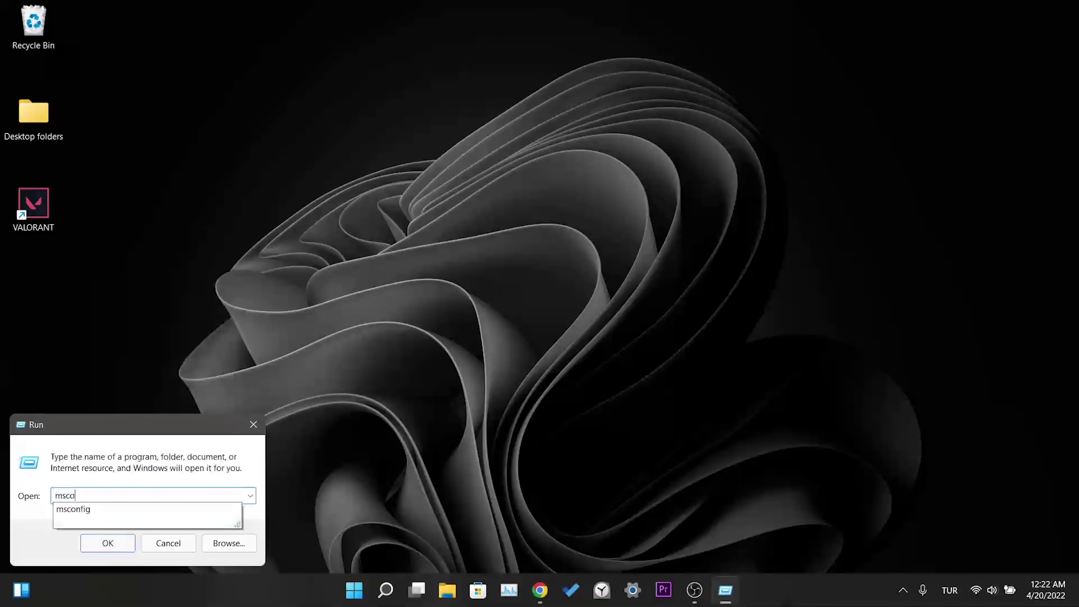
text(nfig)
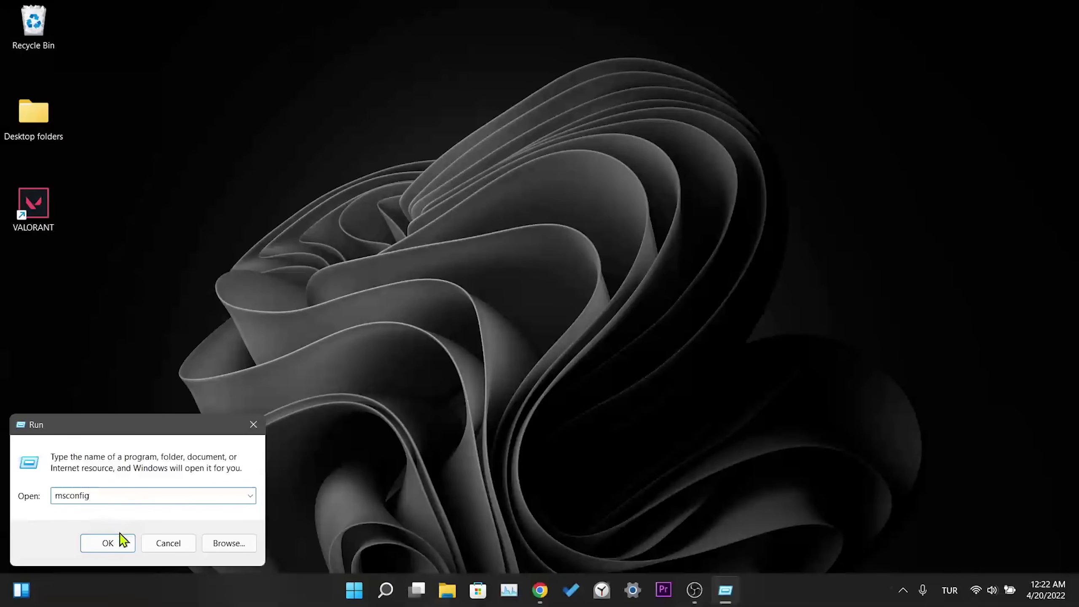
click(118, 546)
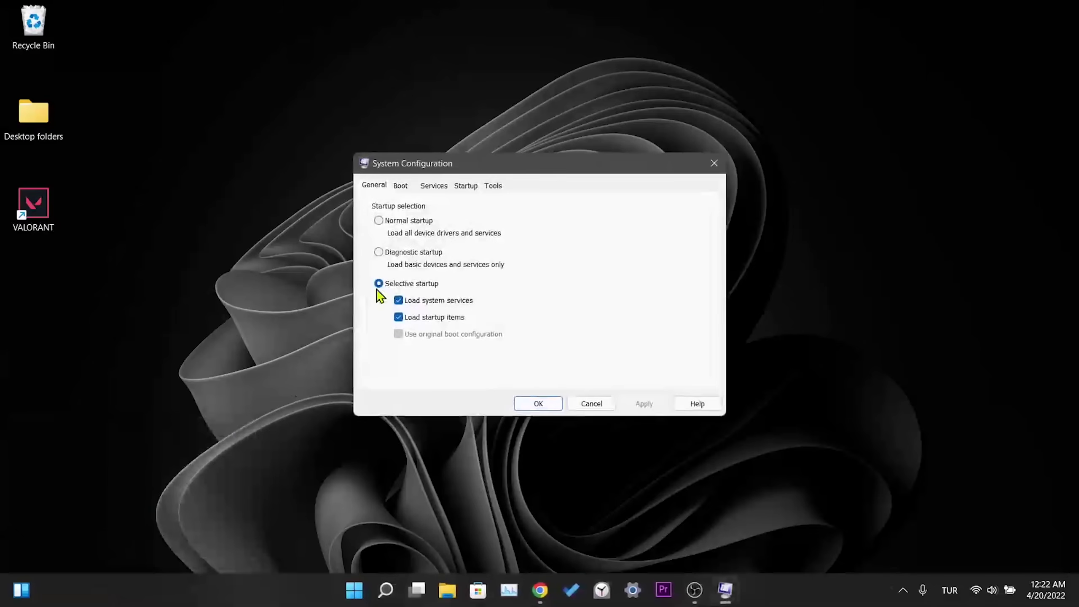
Step: Hide all Microsoft services, keep vgc checked, apply, and exit without restarting
click(430, 186)
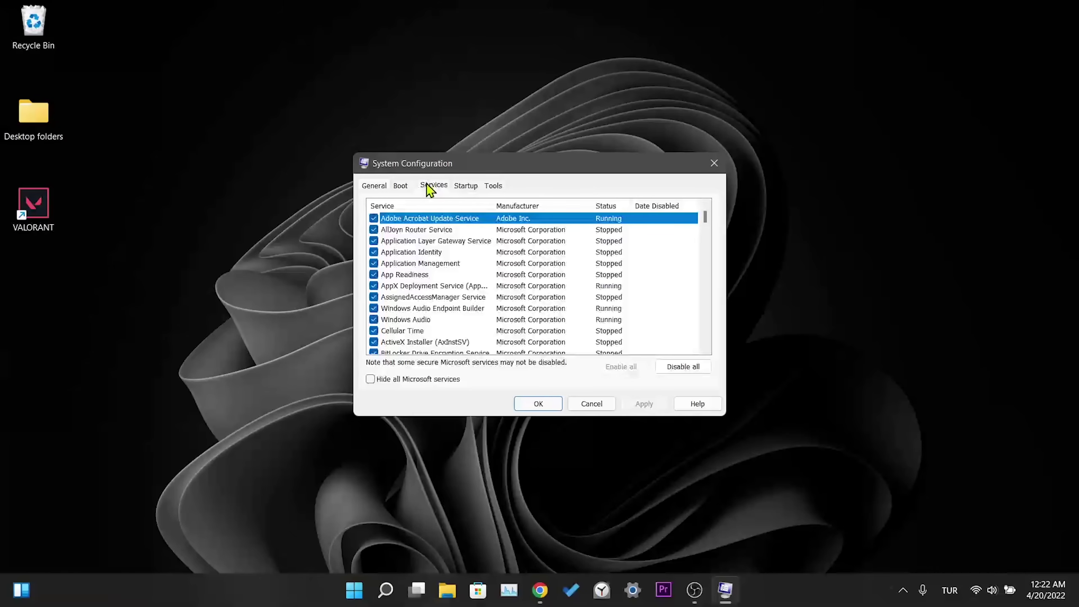
click(373, 380)
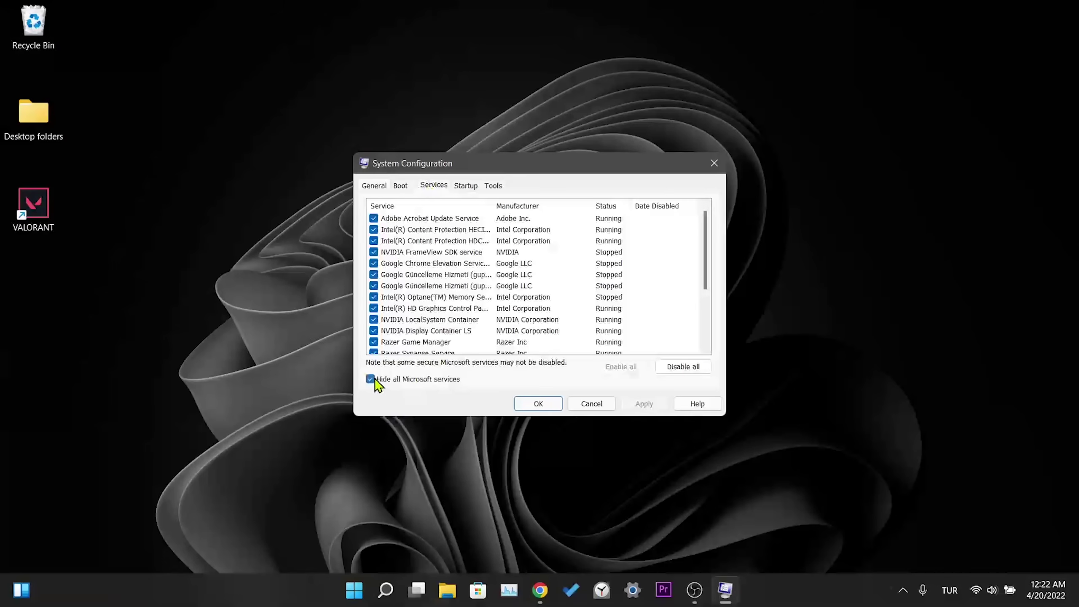
scroll(441, 296, down, 3)
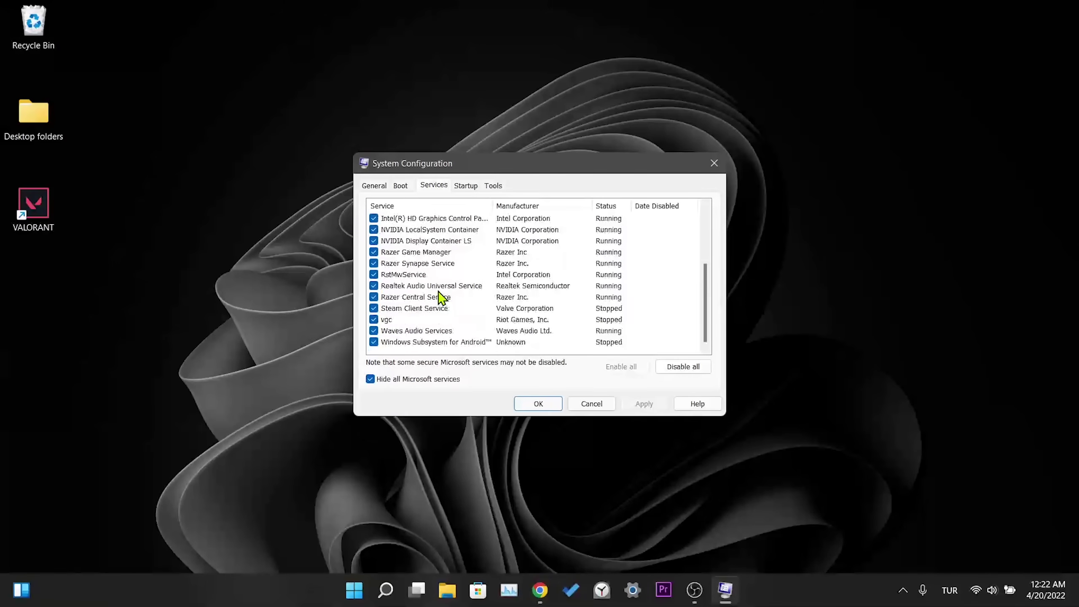
click(374, 319)
click(374, 320)
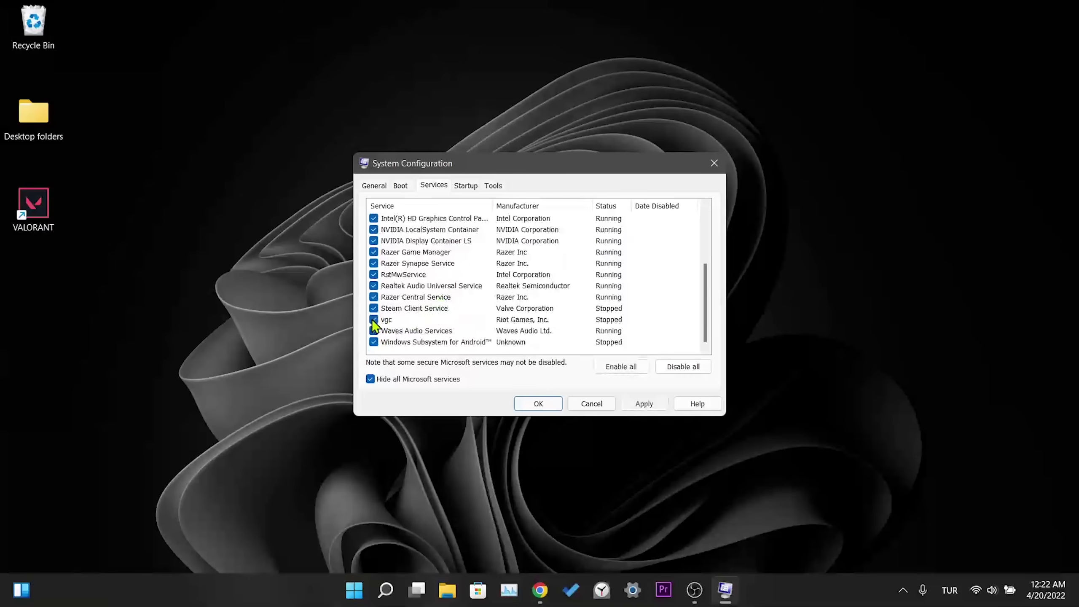
click(631, 407)
click(542, 403)
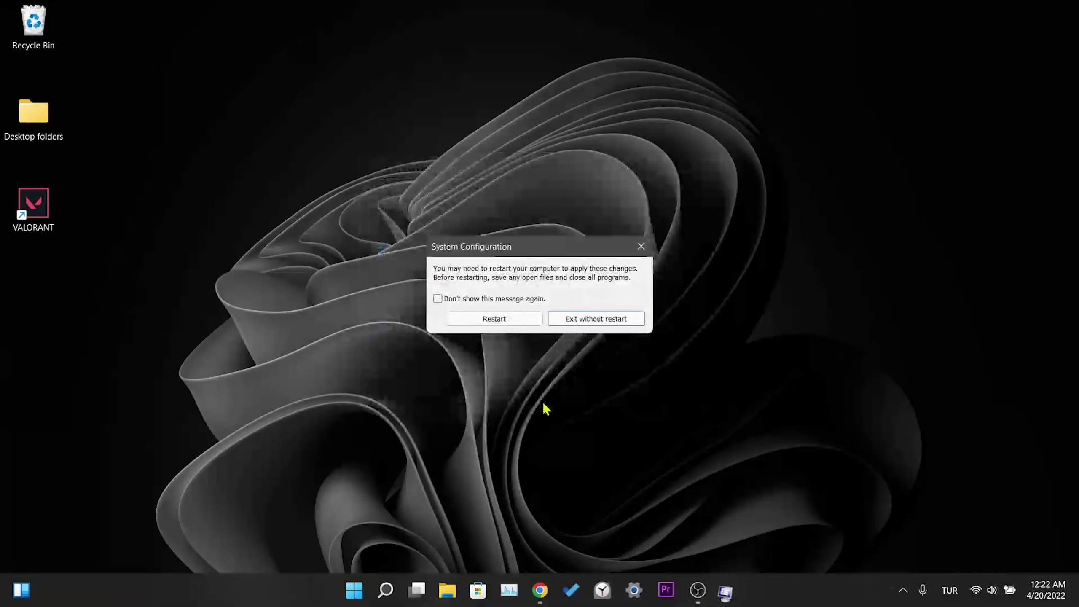
click(585, 323)
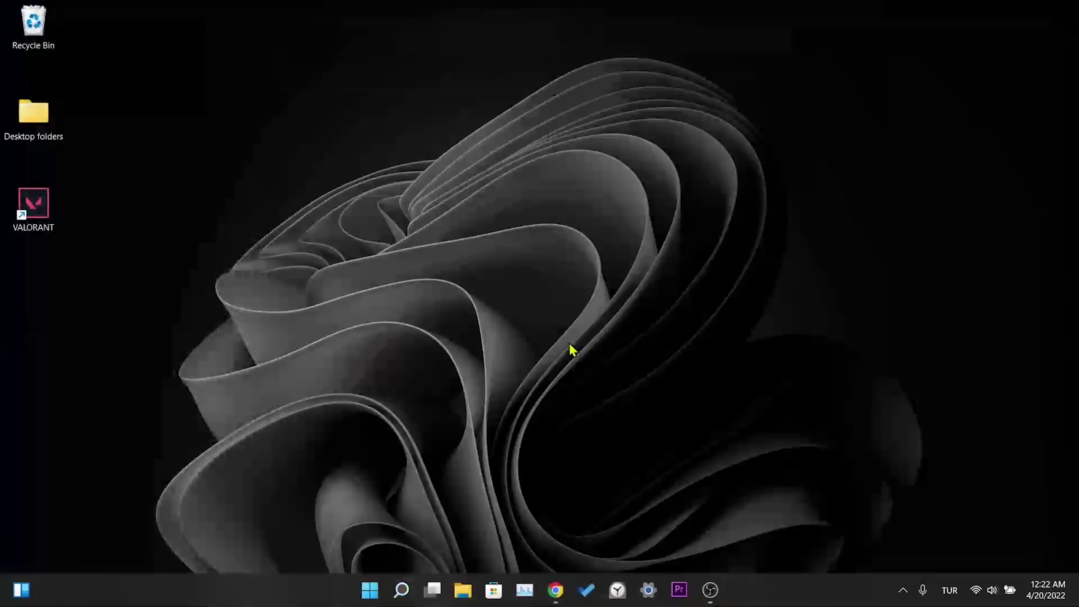
Step: Open the Services app and bring up the vgc service's properties
click(400, 590)
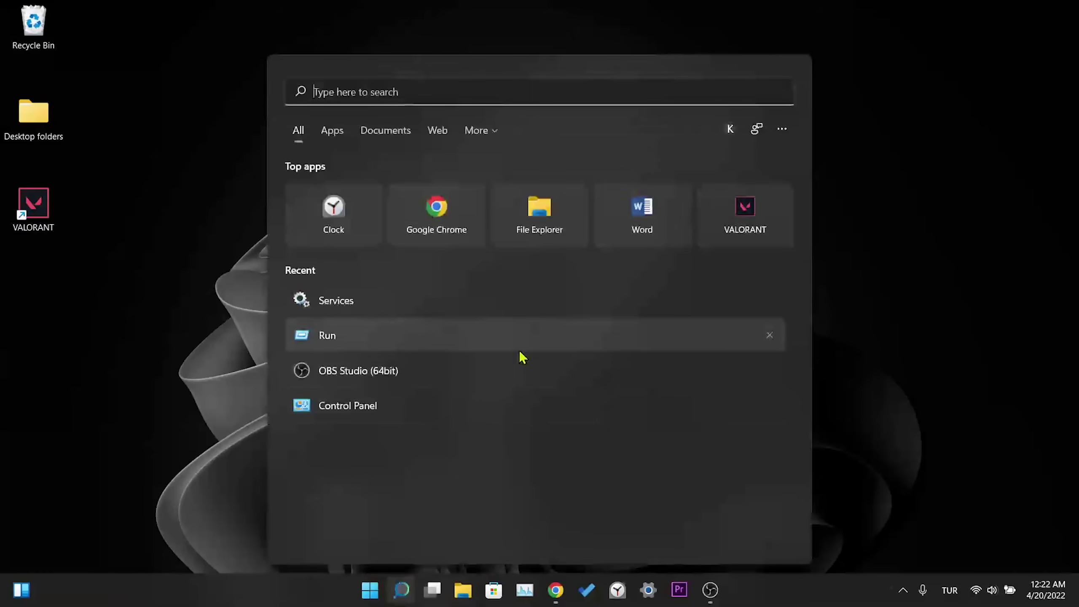
text(ser)
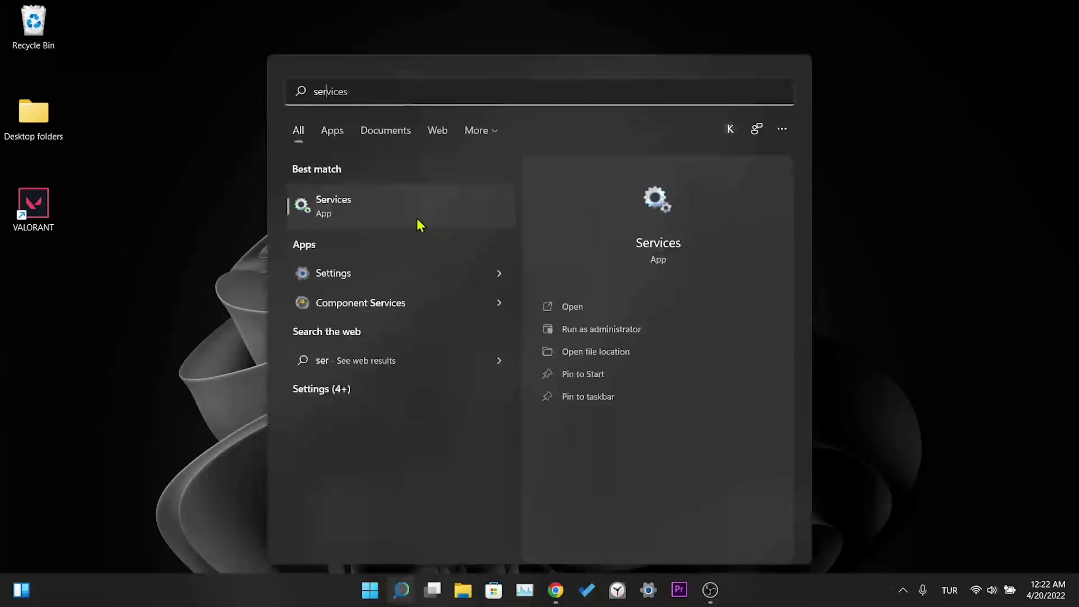
click(418, 217)
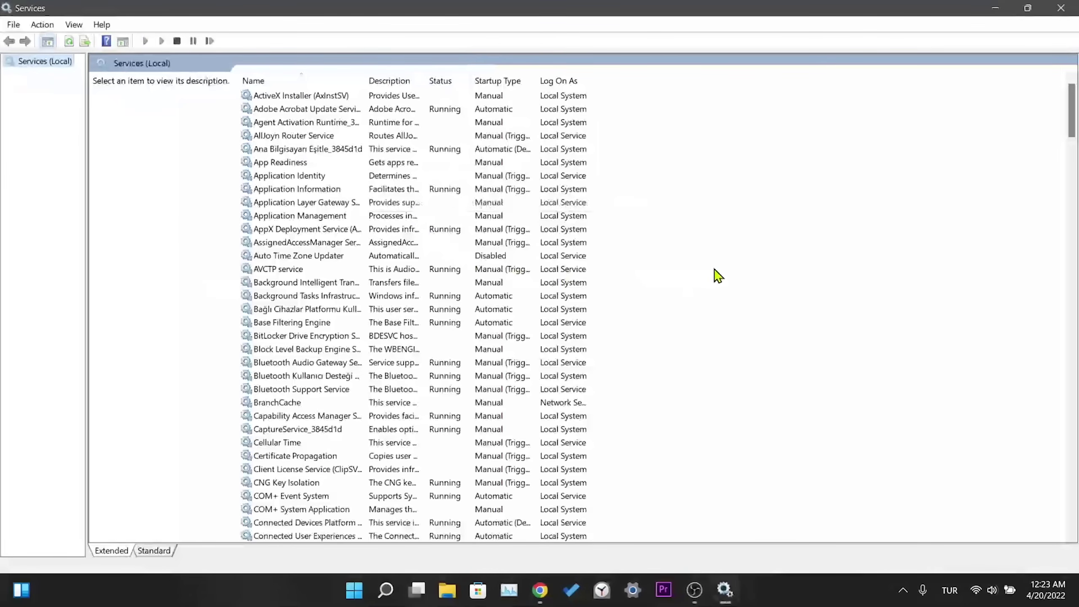
text(vgc)
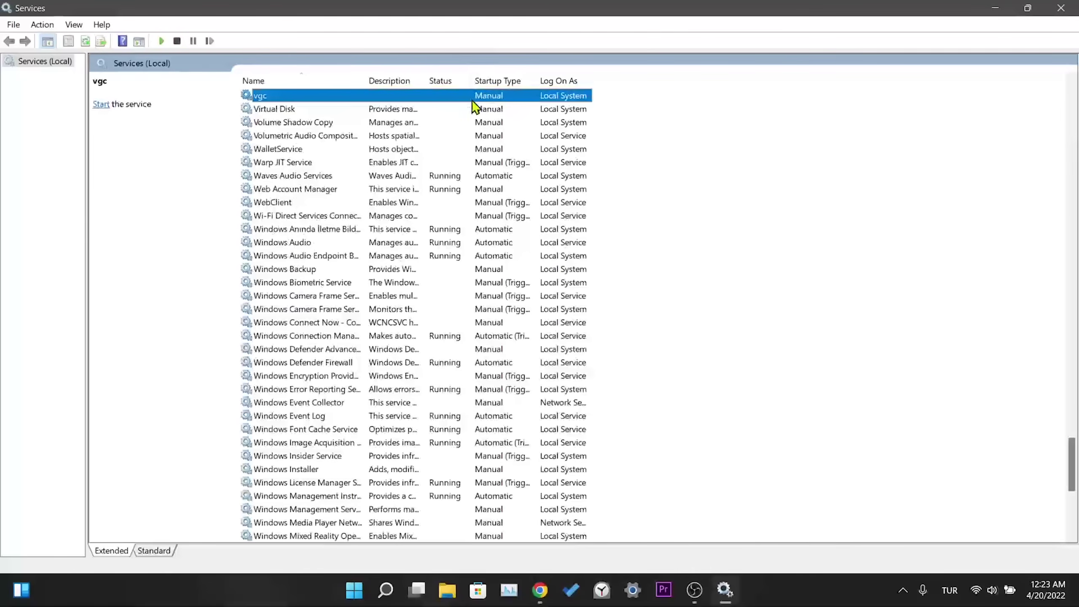
scroll(433, 202, up, 4)
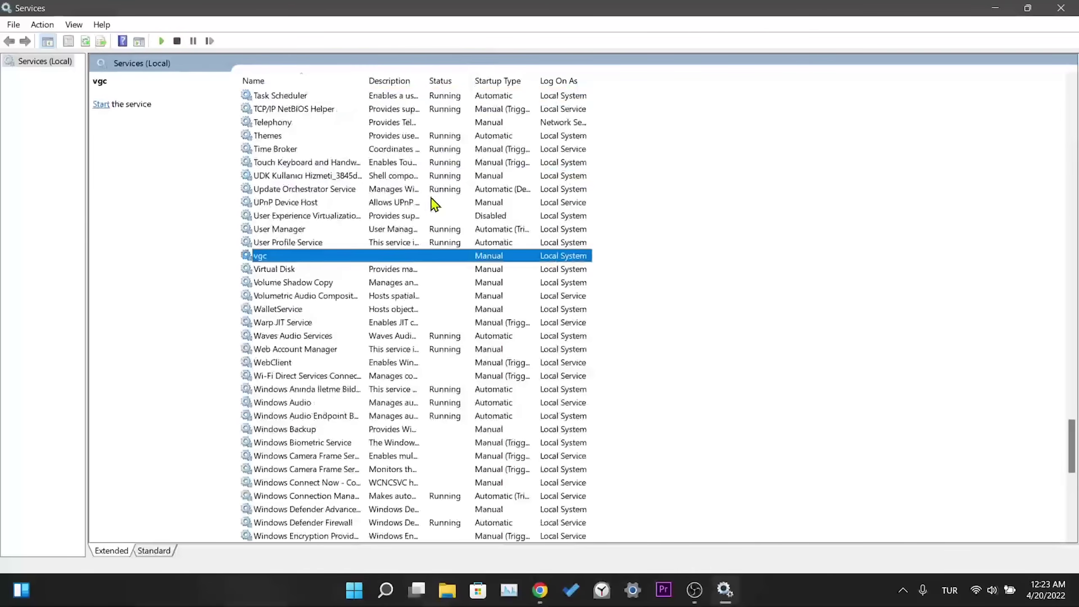
right_click(305, 260)
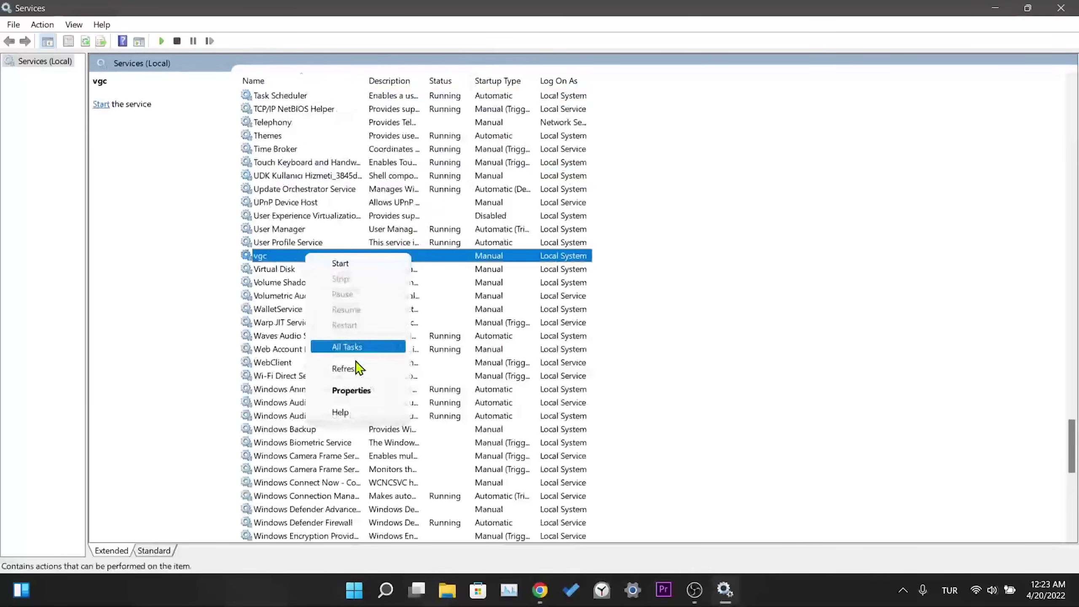
click(348, 392)
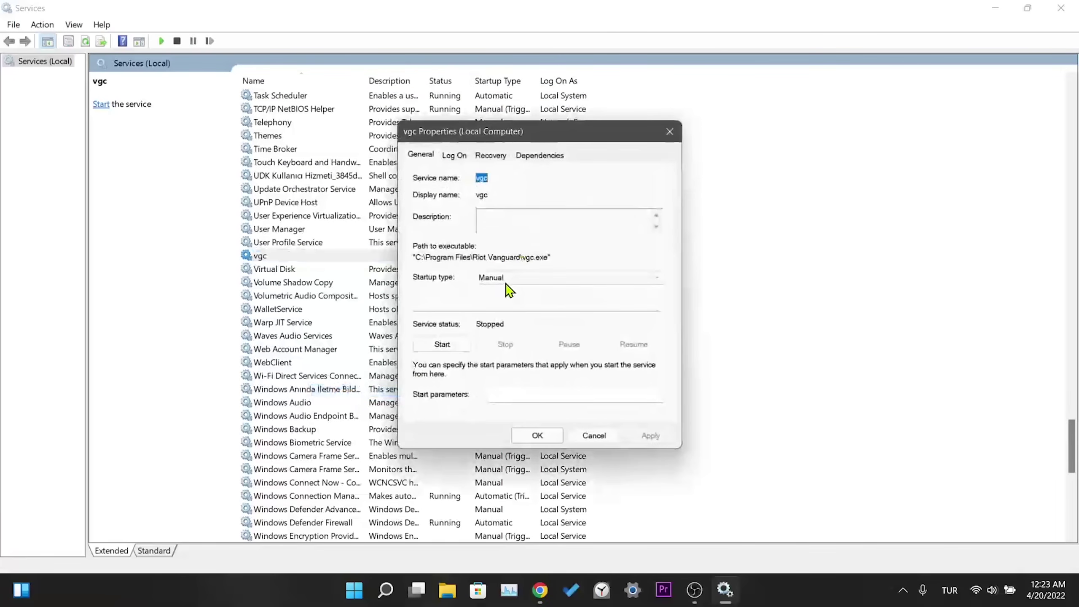
Step: Set vgc's startup type to Automatic, start it, apply, and close Services
click(509, 279)
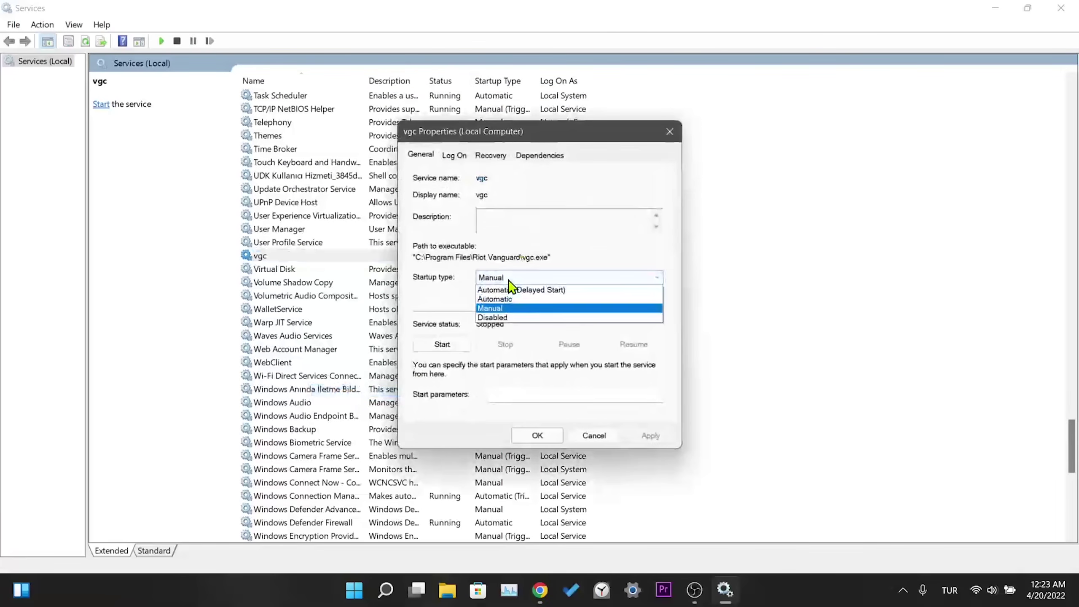
click(525, 299)
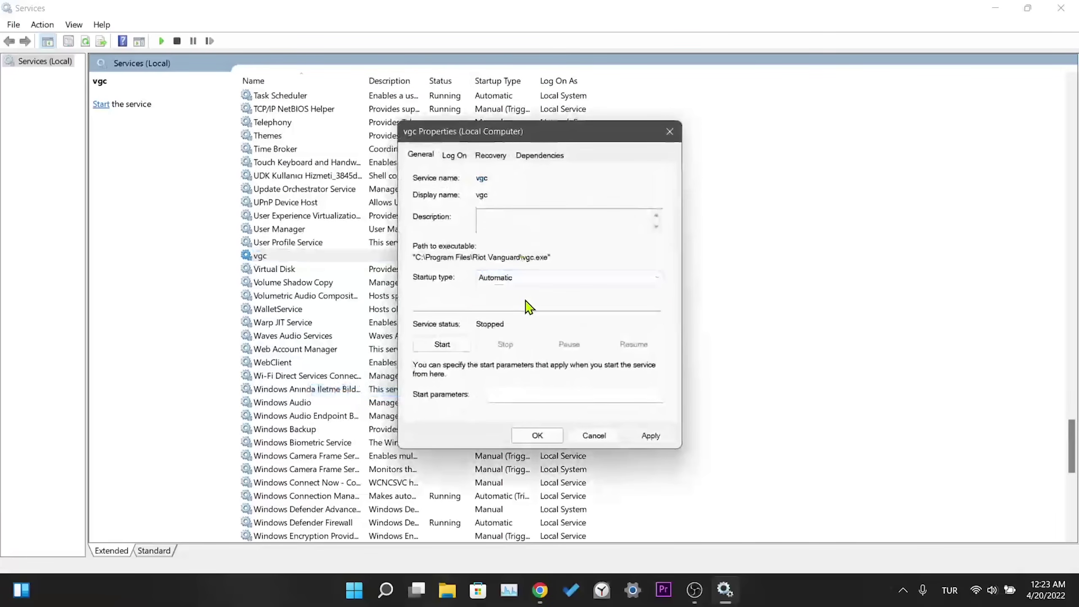
click(428, 348)
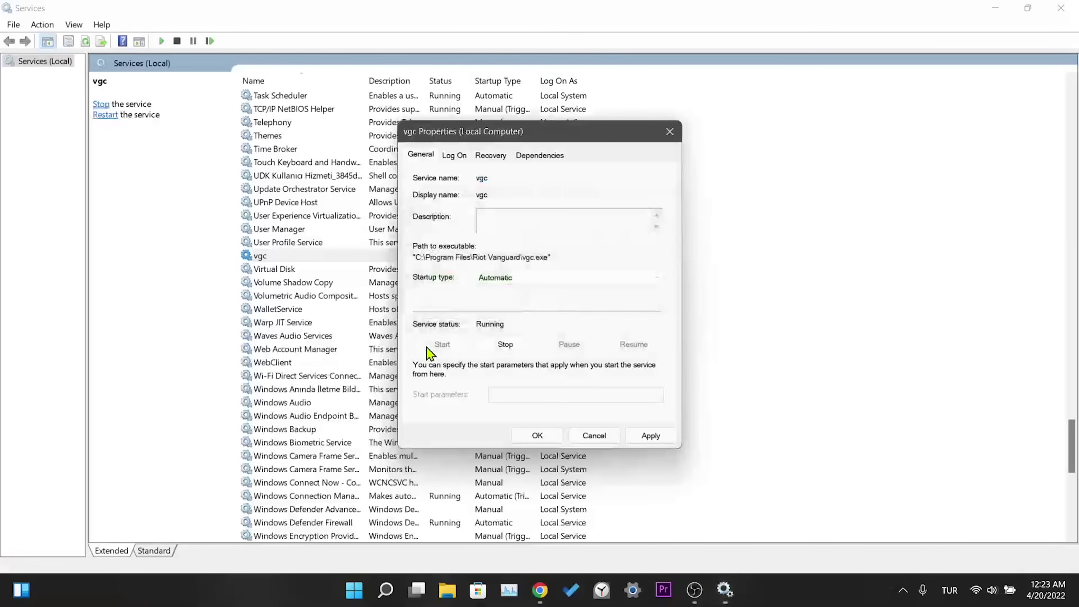
click(658, 436)
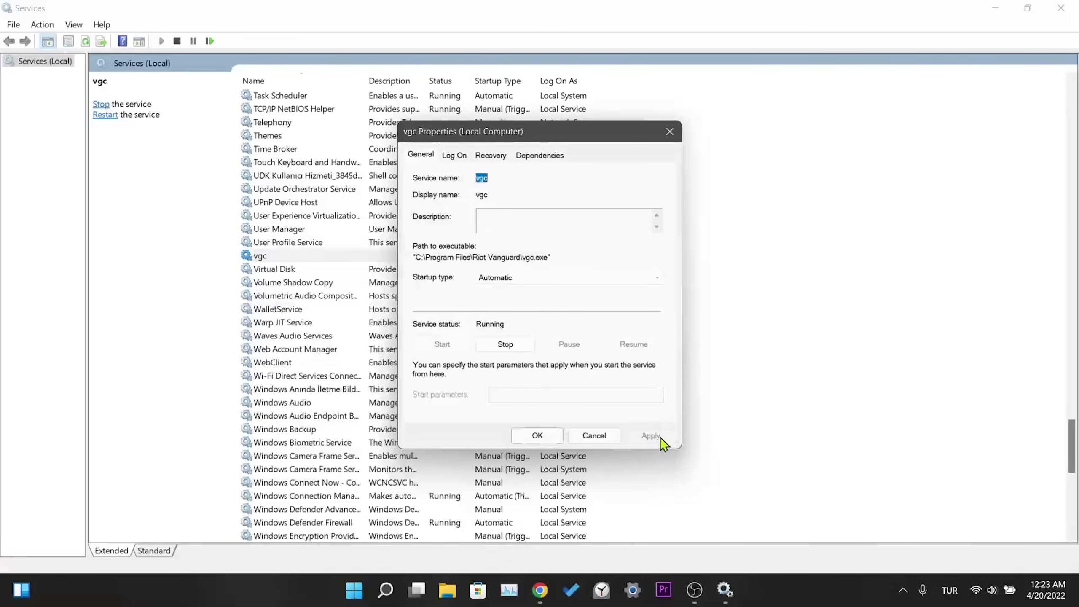
click(536, 435)
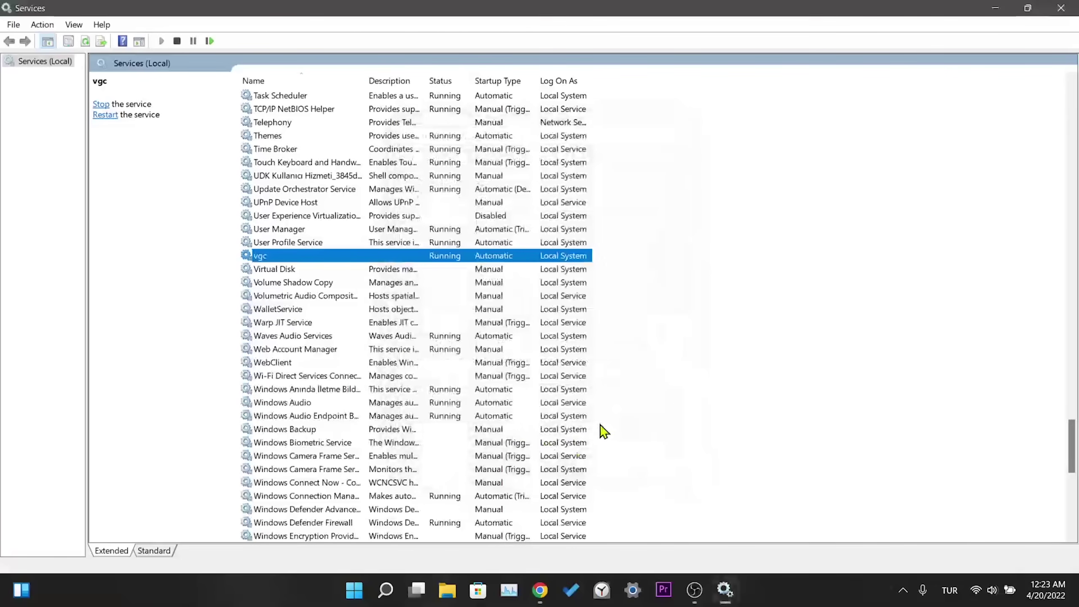
click(1061, 7)
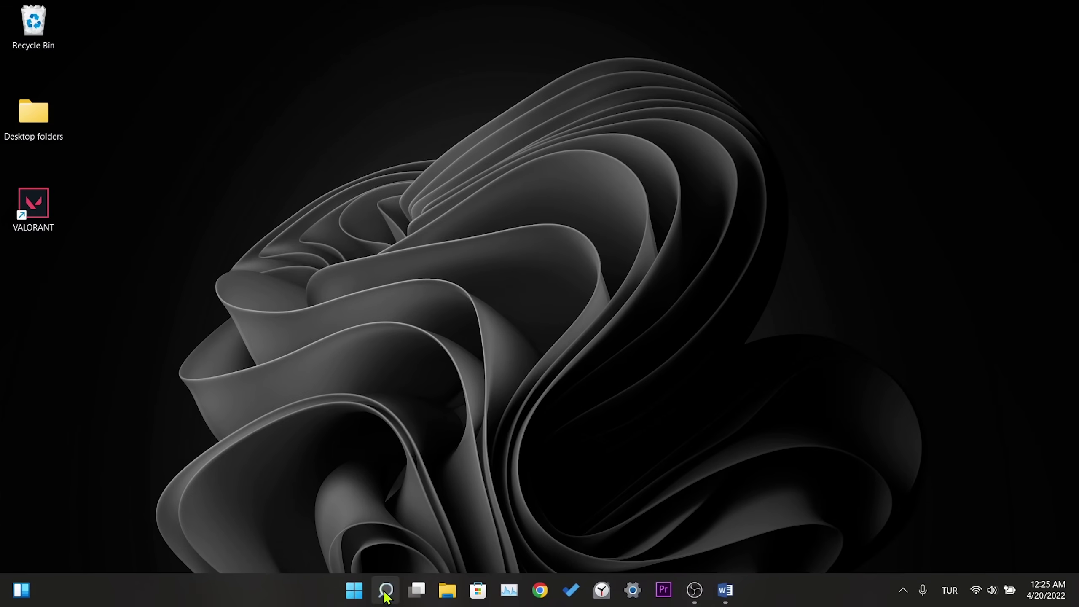
Step: Open Control Panel's list of installed programs and scroll to Riot Vanguard
click(385, 591)
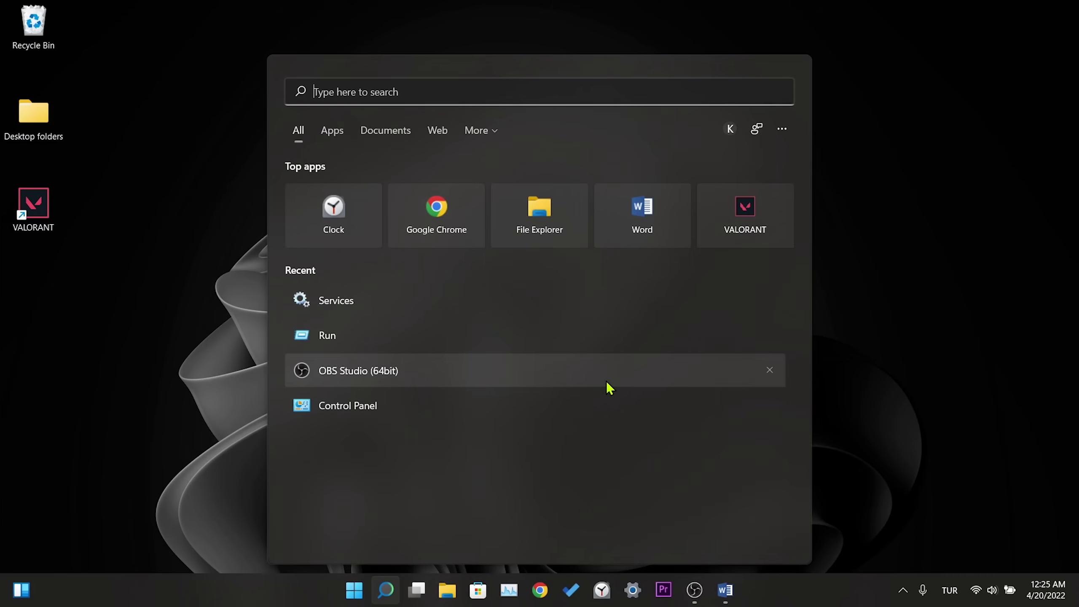
text(control)
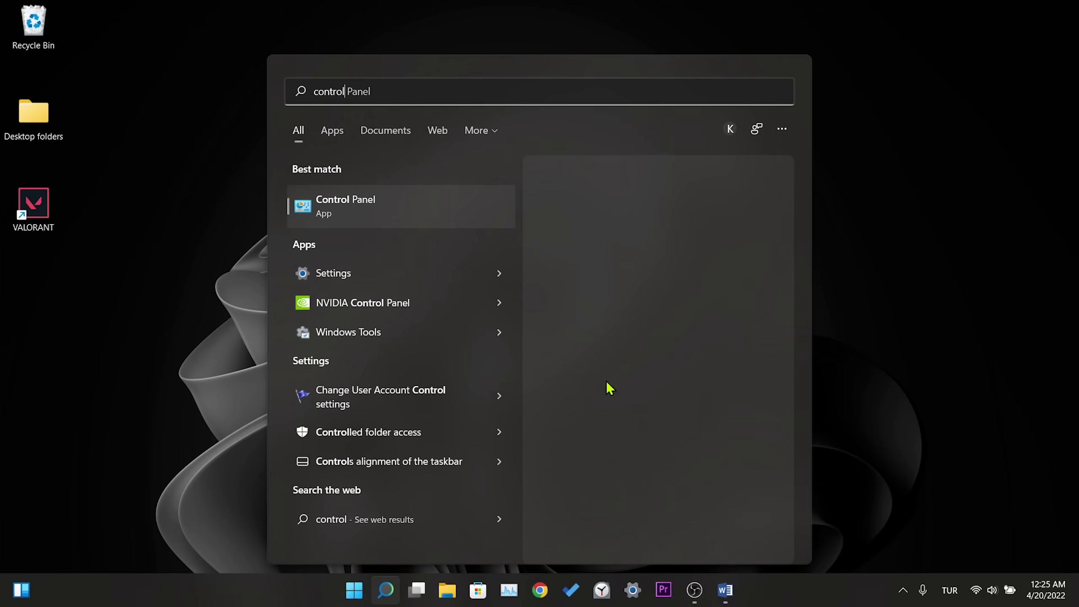
click(460, 212)
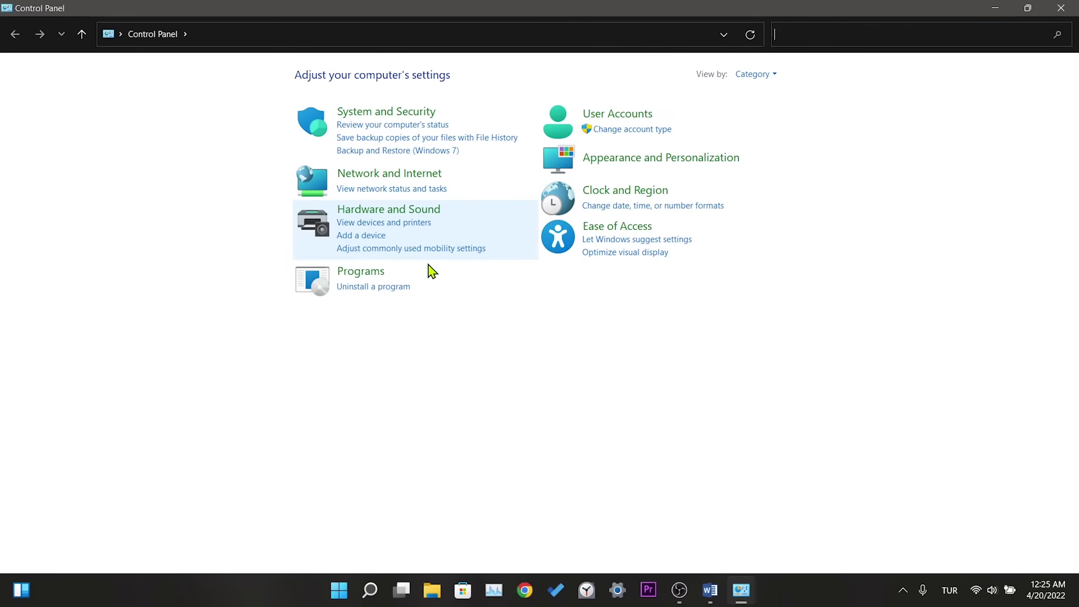
click(361, 286)
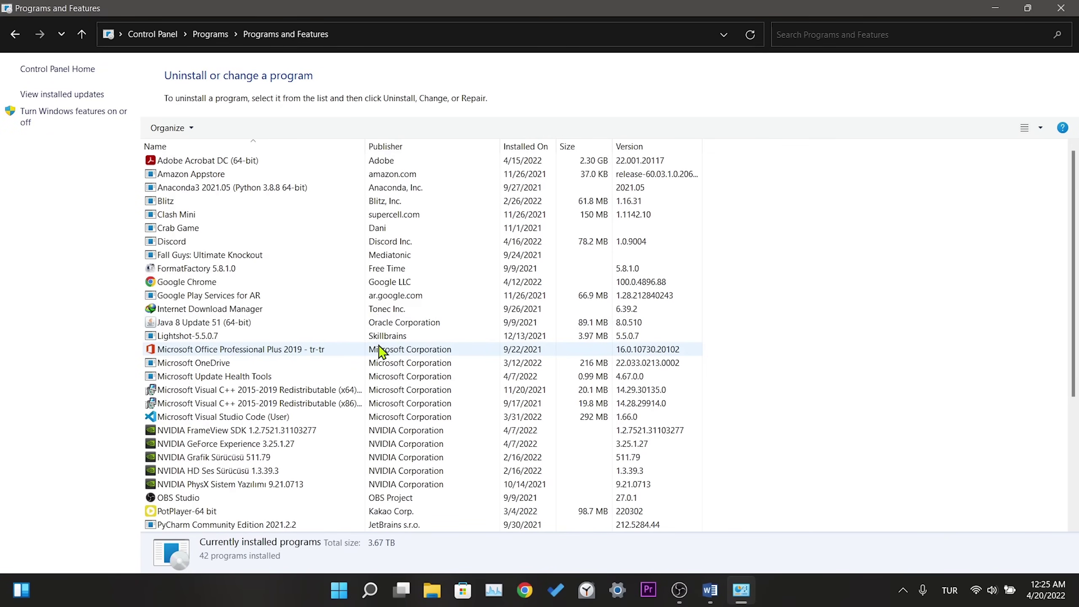
scroll(379, 351, down, 2)
scroll(380, 378, down, 2)
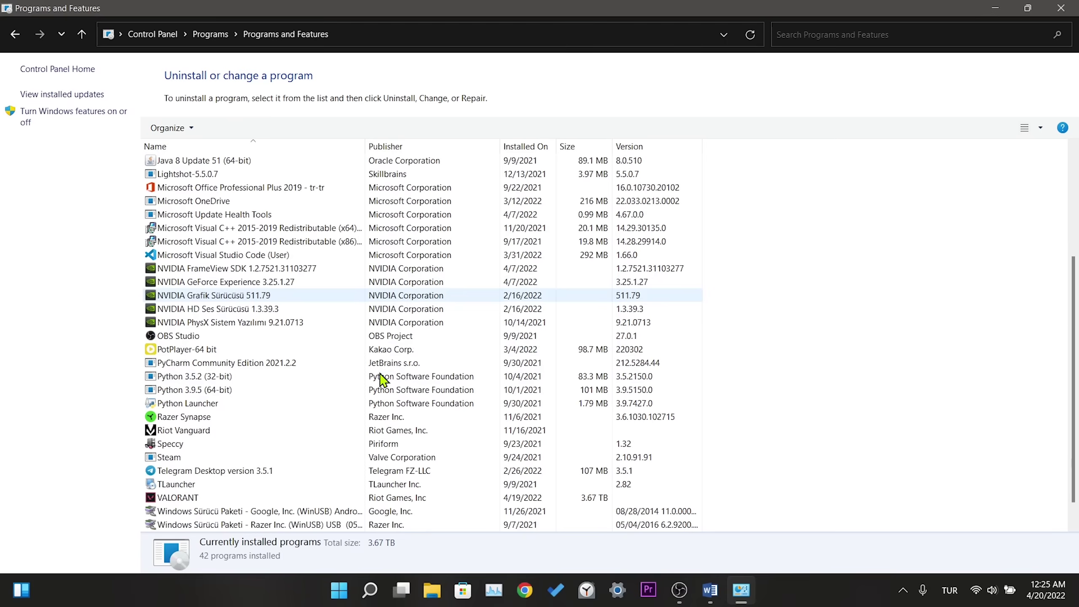
Step: Uninstall Riot Vanguard, confirm full removal, and refresh the program list
click(237, 435)
right_click(244, 433)
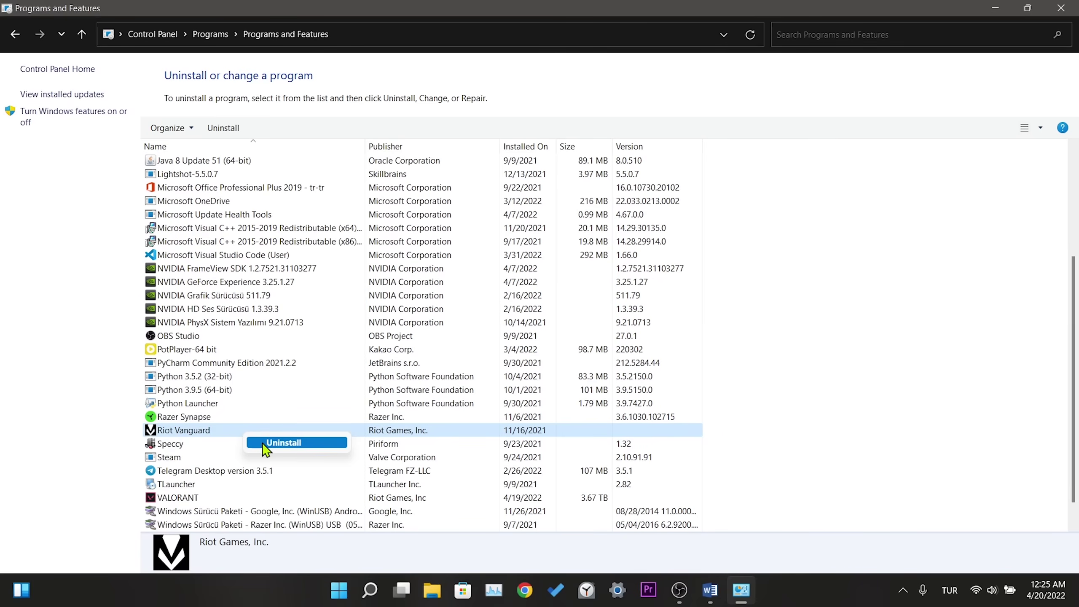
click(271, 443)
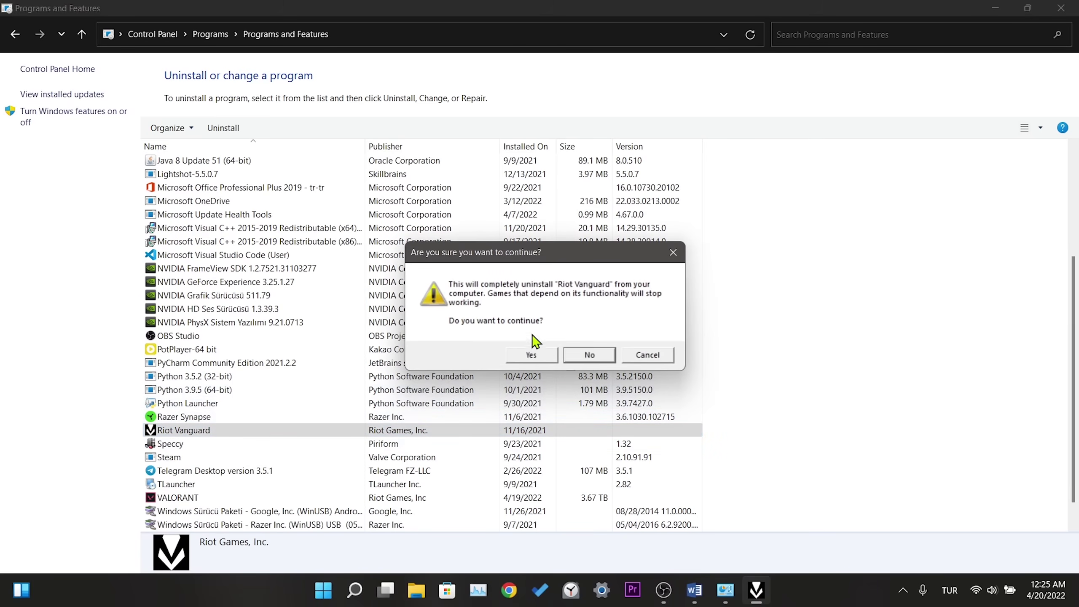
click(530, 355)
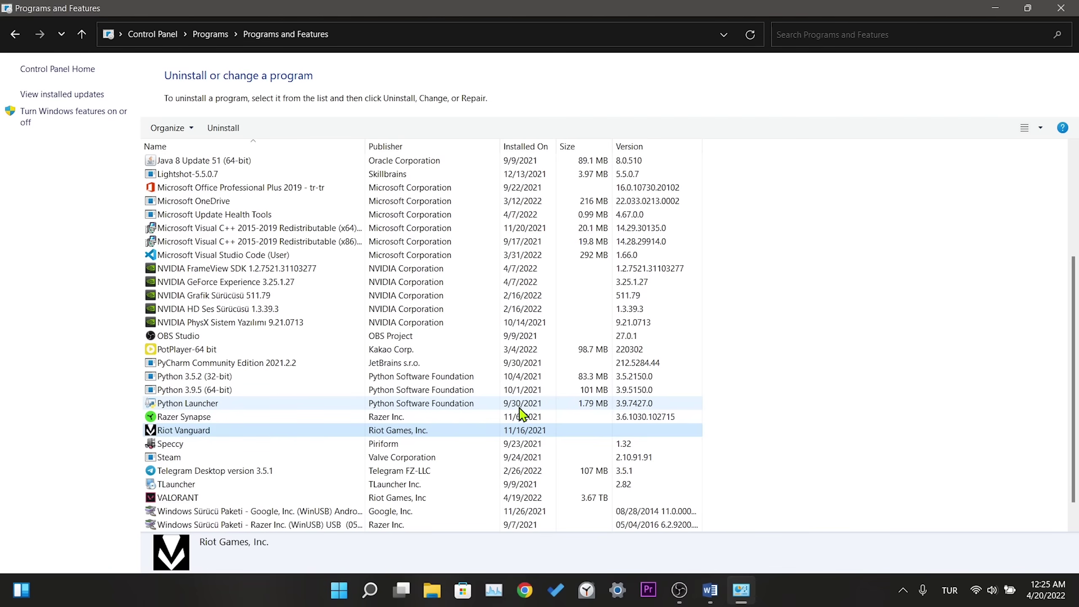
click(896, 426)
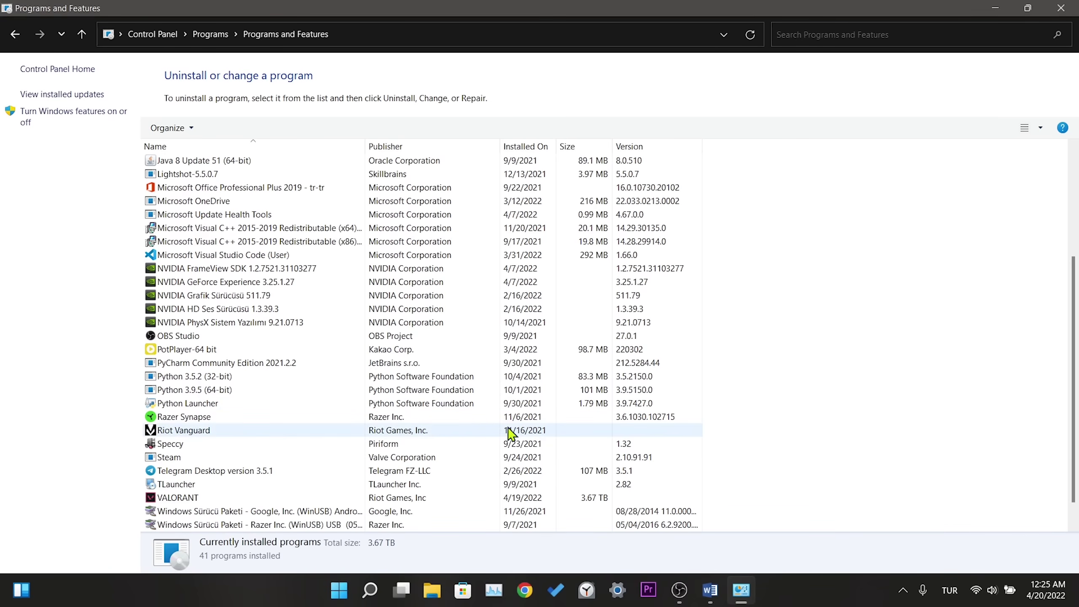
right_click(771, 370)
click(812, 425)
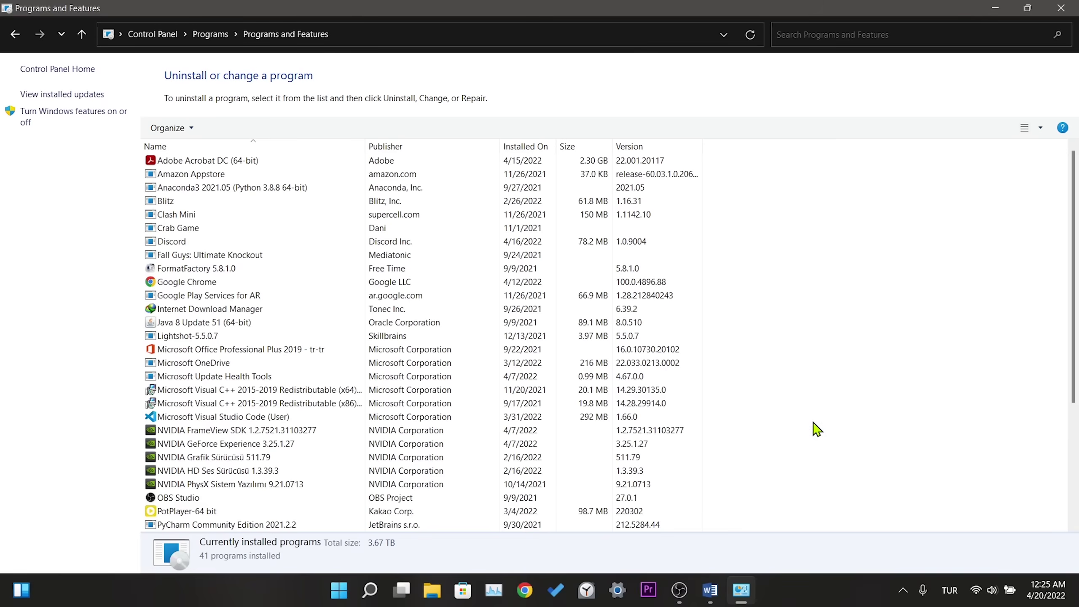
scroll(718, 448, down, 3)
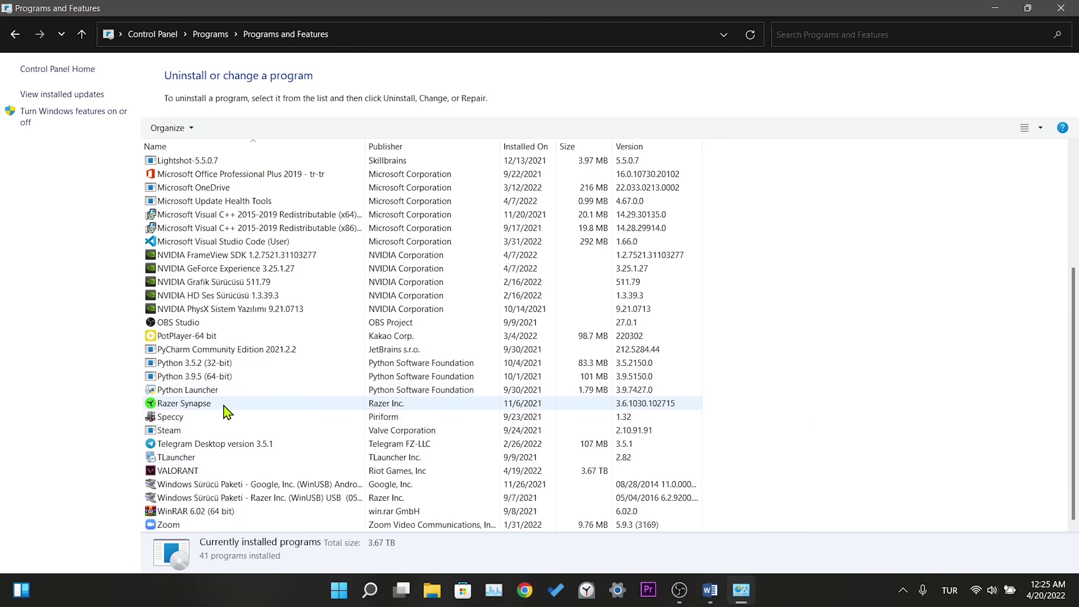
Step: Close the programs list and launch Command Prompt as administrator
click(1058, 8)
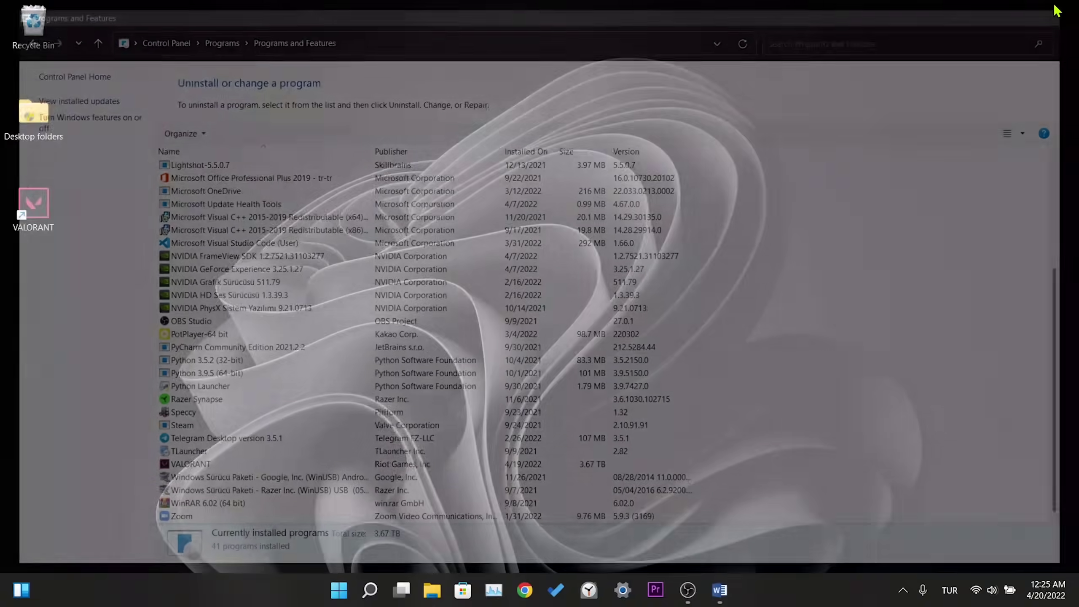
click(385, 590)
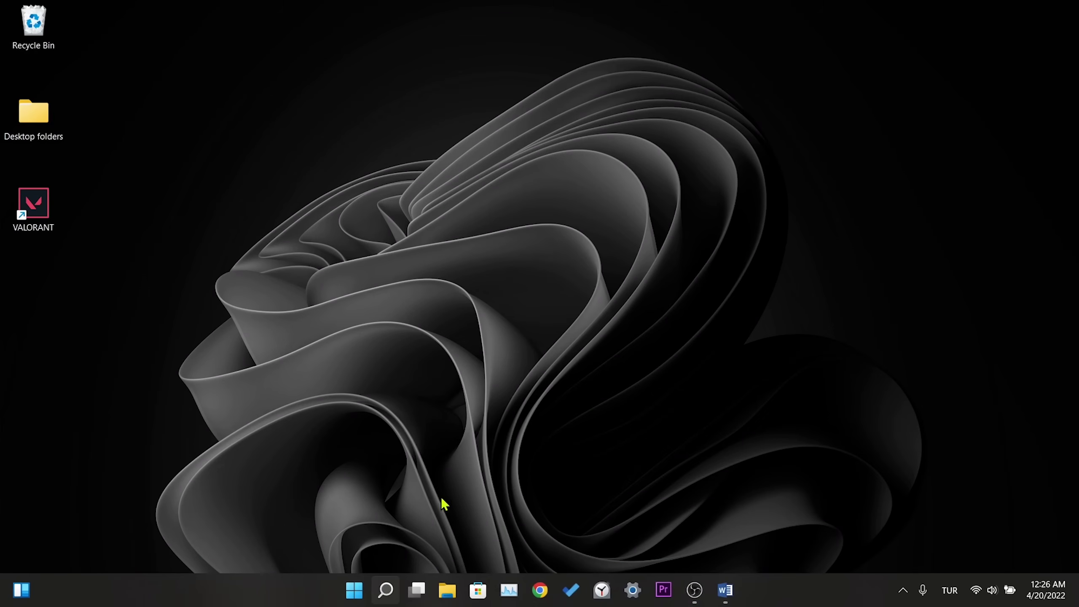
text(cmd)
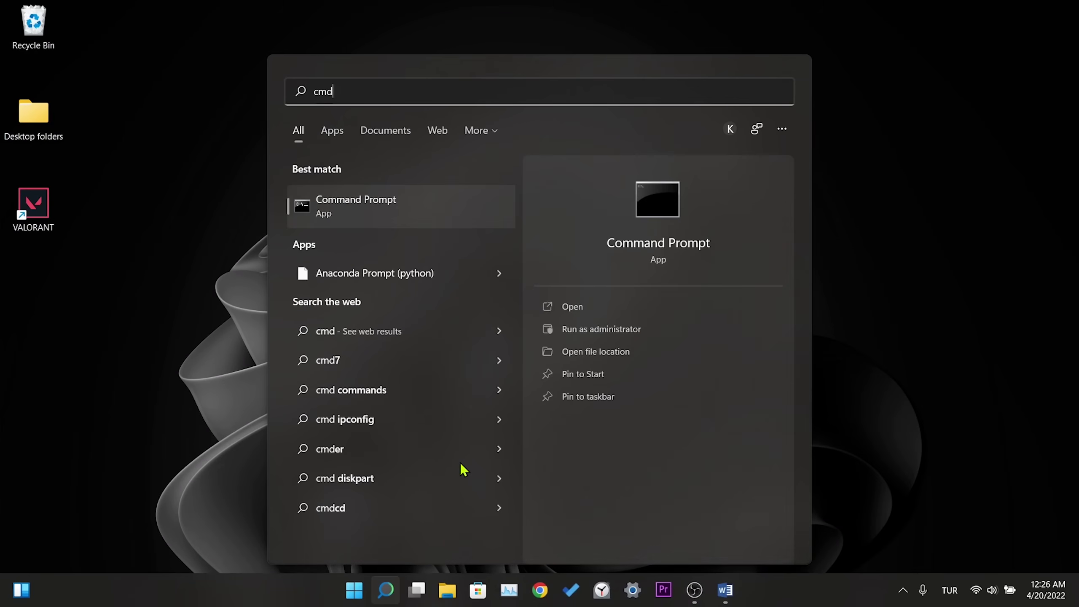
right_click(336, 200)
click(373, 217)
click(373, 217)
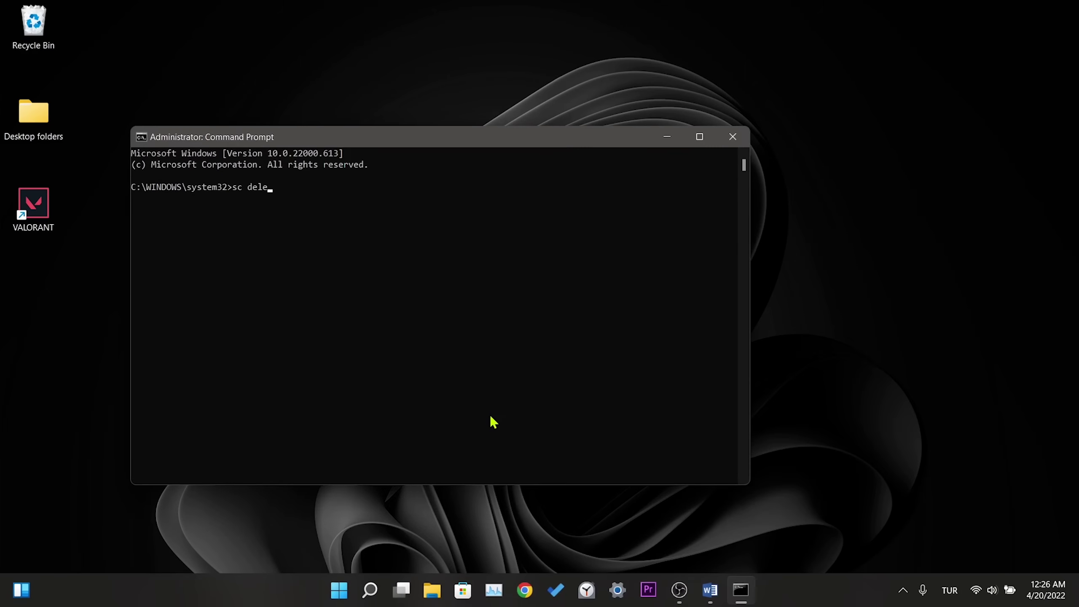
Step: Run 'sc delete vgc' and 'sc delete vgk', then exit the console
text(sc delete vgc)
key(Return)
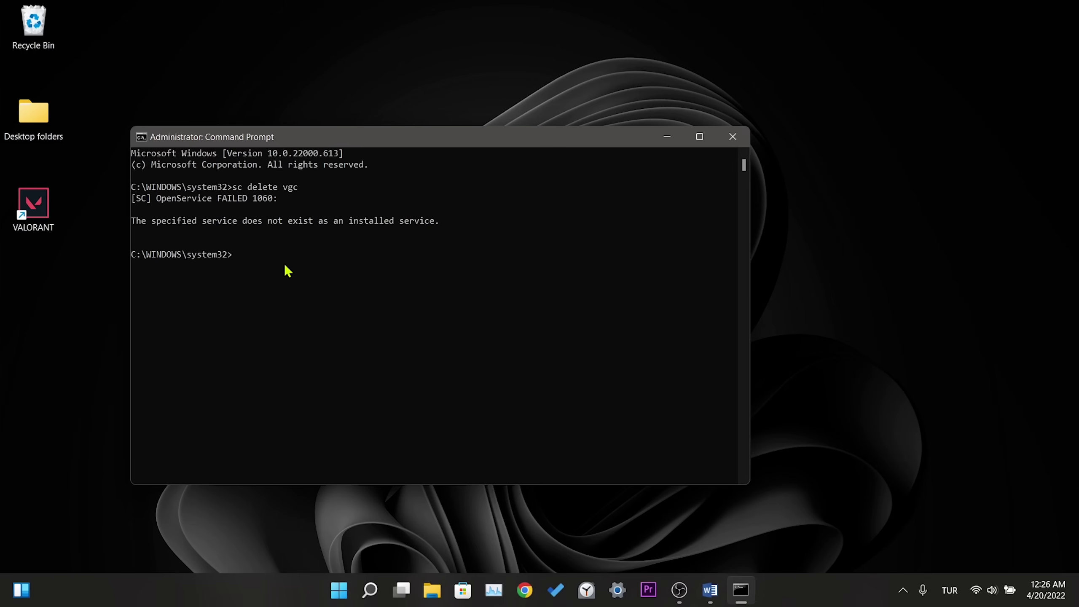
text(sc delete vgk)
key(Return)
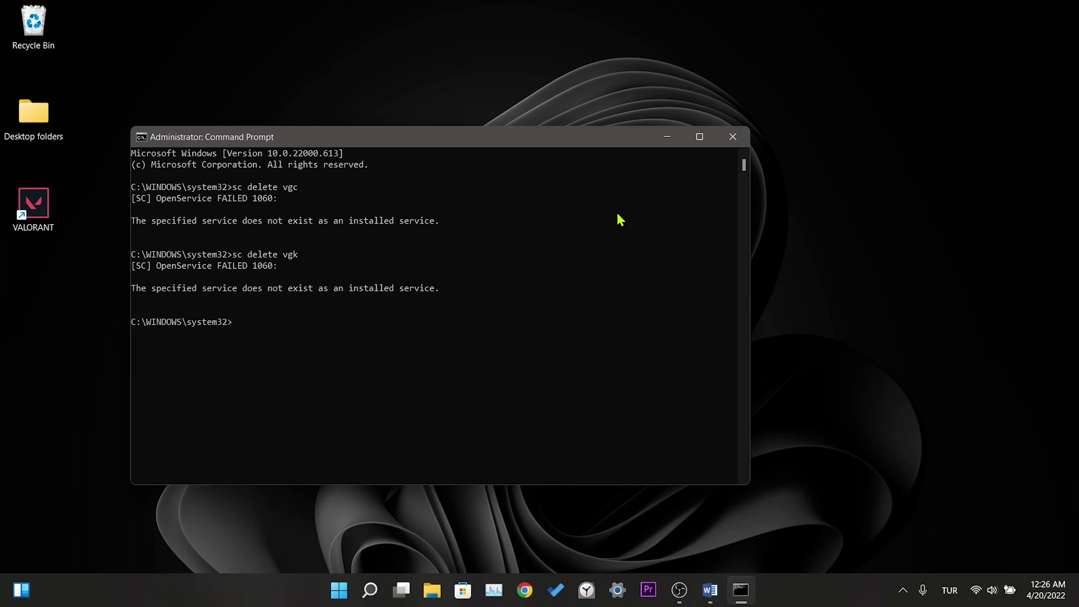
key(Return)
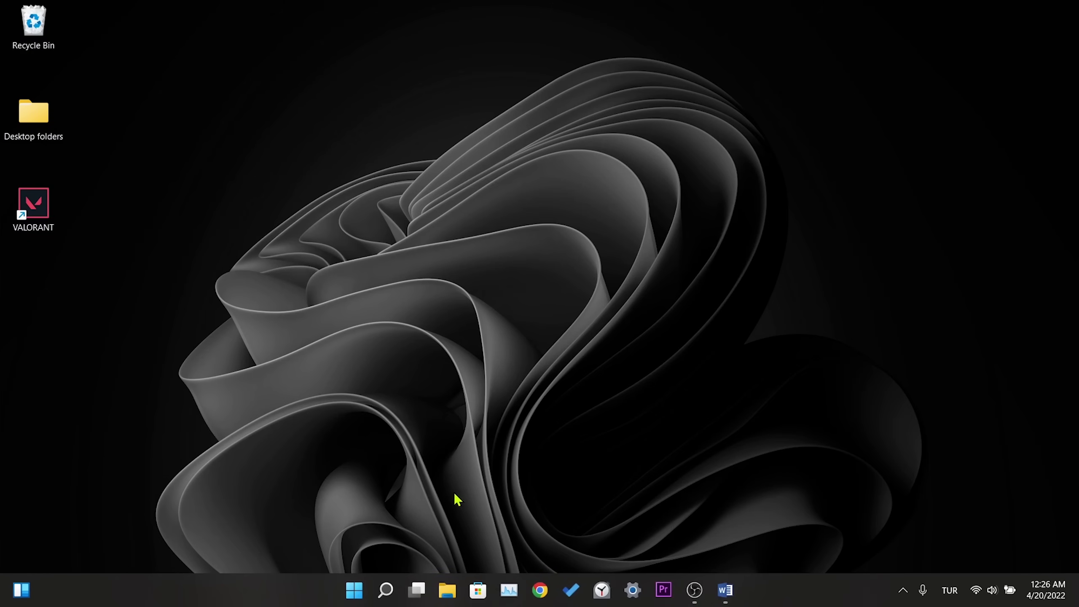
Step: Open the %localappdata% folder in a maximized File Explorer window
click(385, 590)
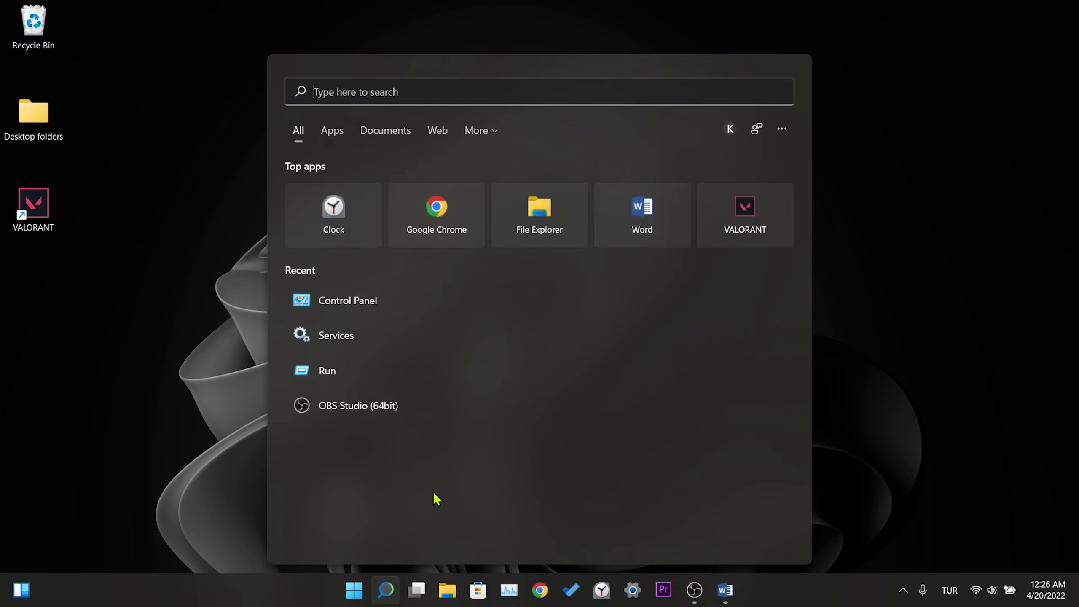
text(%localappt)
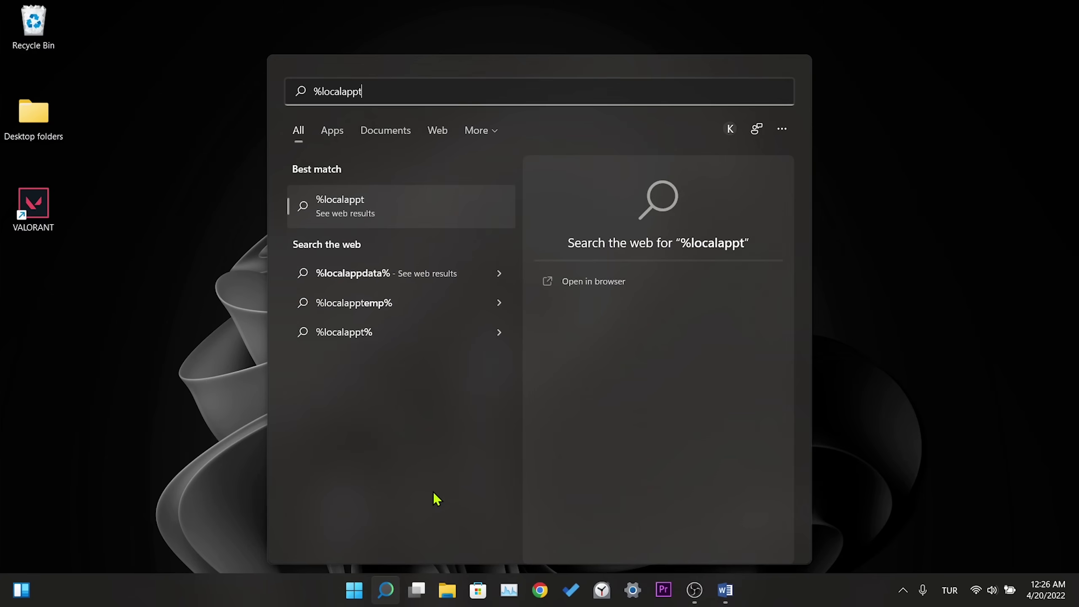
key(BackSpace)
text(data%)
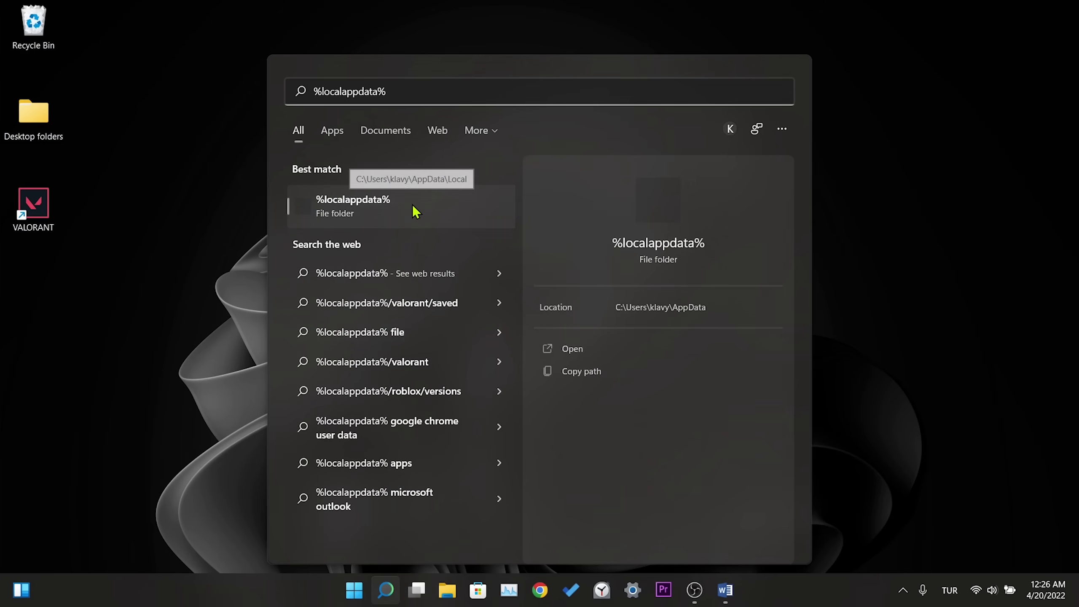
click(414, 210)
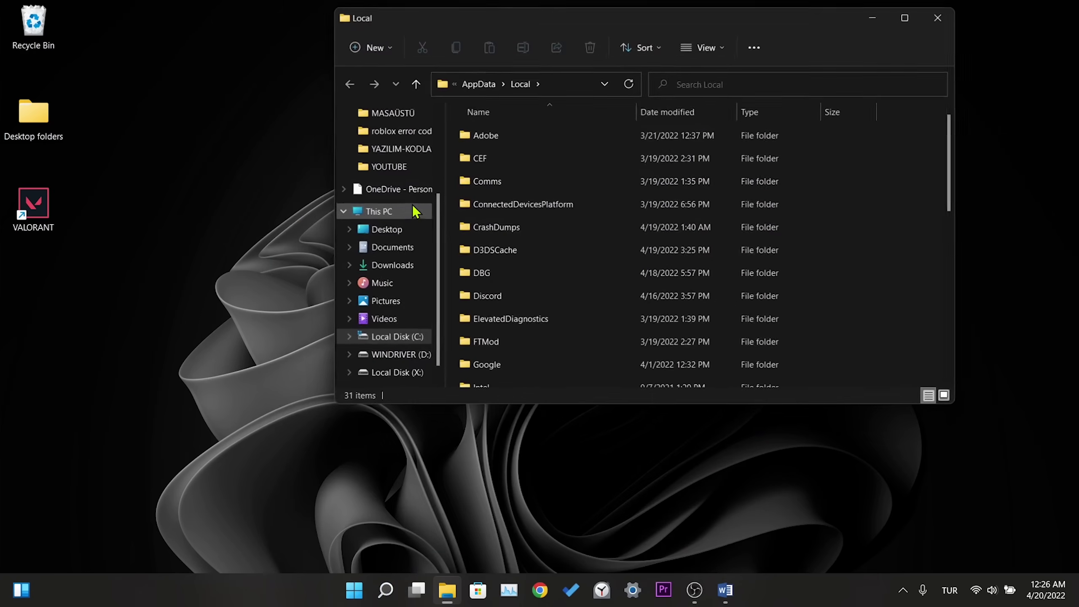
click(901, 22)
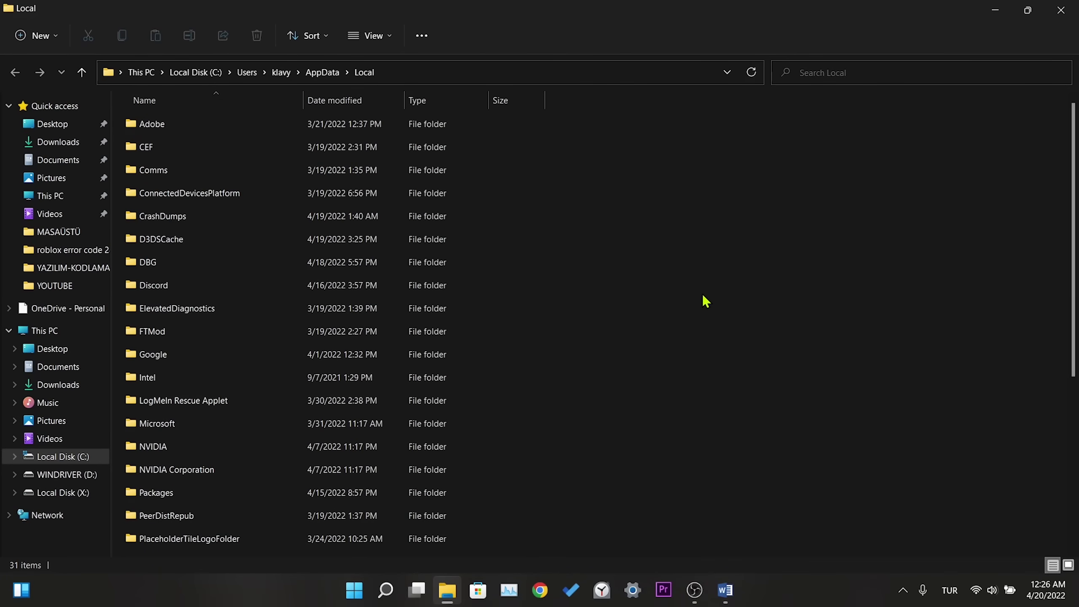
Step: Delete the VALORANT folder from AppData\Local
scroll(638, 338, down, 4)
click(183, 478)
double_click(184, 480)
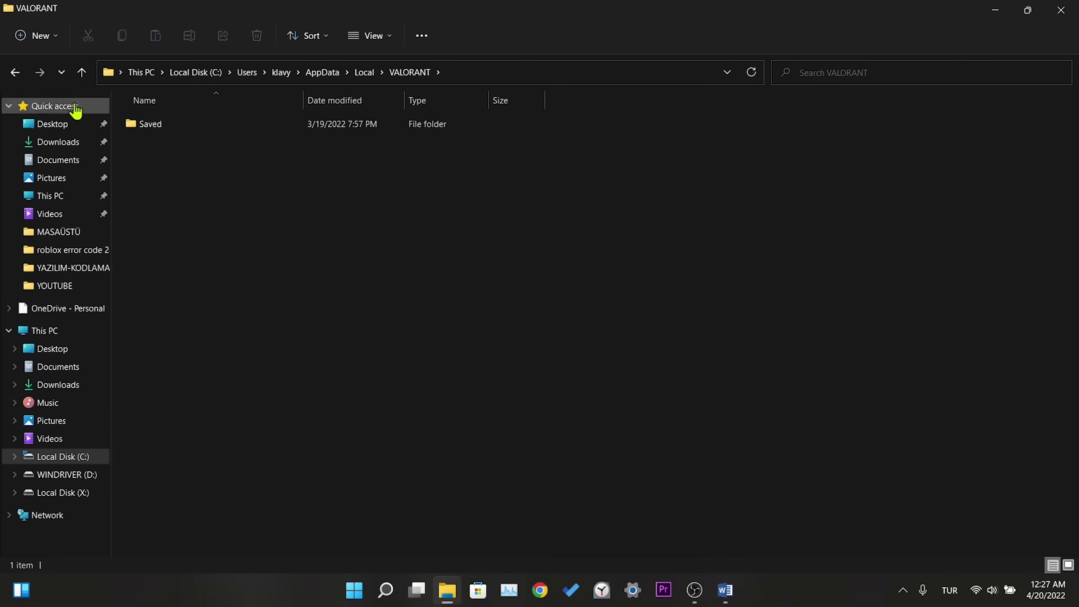
key(alt+Left)
right_click(178, 547)
click(278, 557)
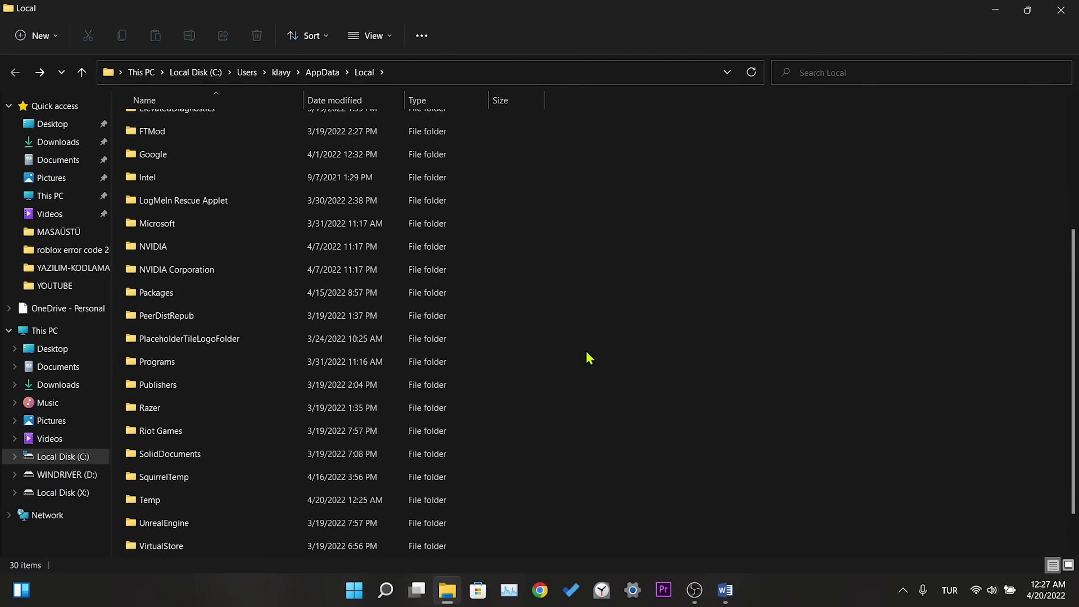
Step: Delete the VALORANT folder inside Riot Games and close File Explorer
double_click(234, 429)
click(184, 155)
right_click(184, 155)
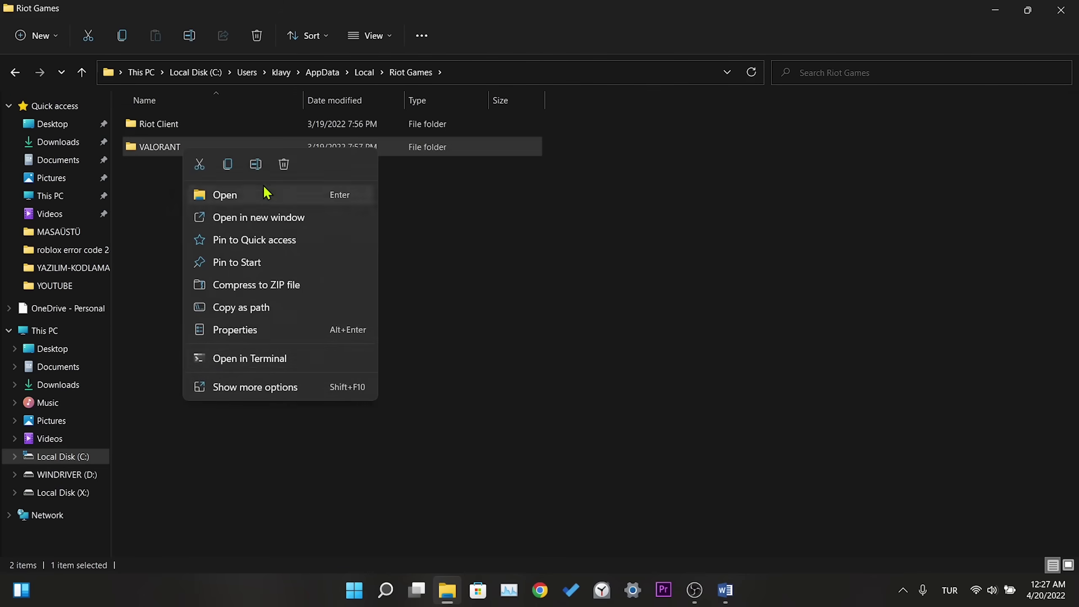
click(282, 163)
click(1061, 10)
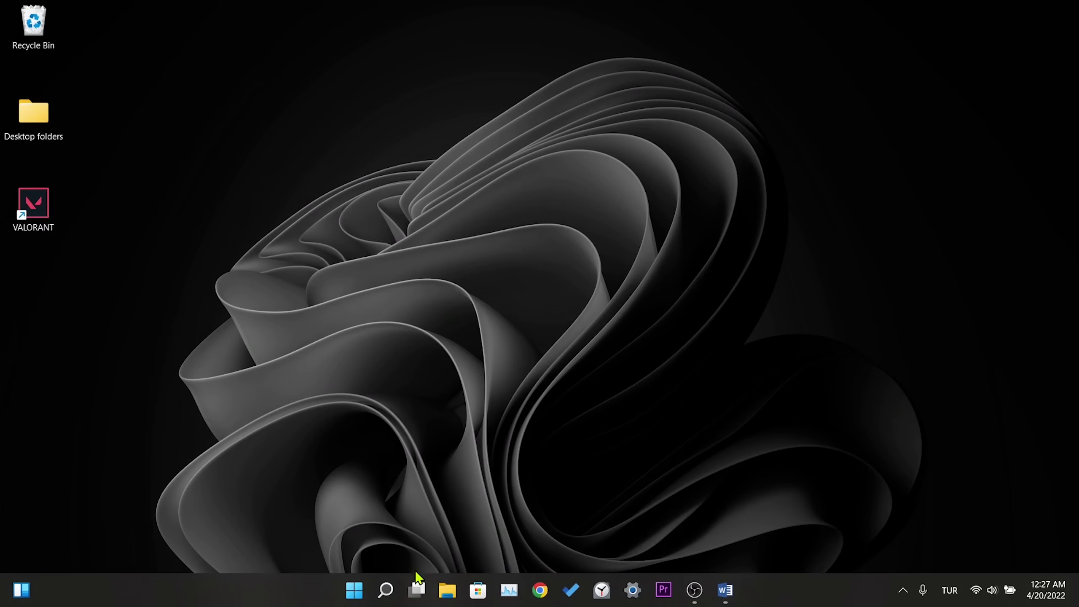
Step: Open the %appdata% Roaming folder, look through its contents, and close it
click(385, 590)
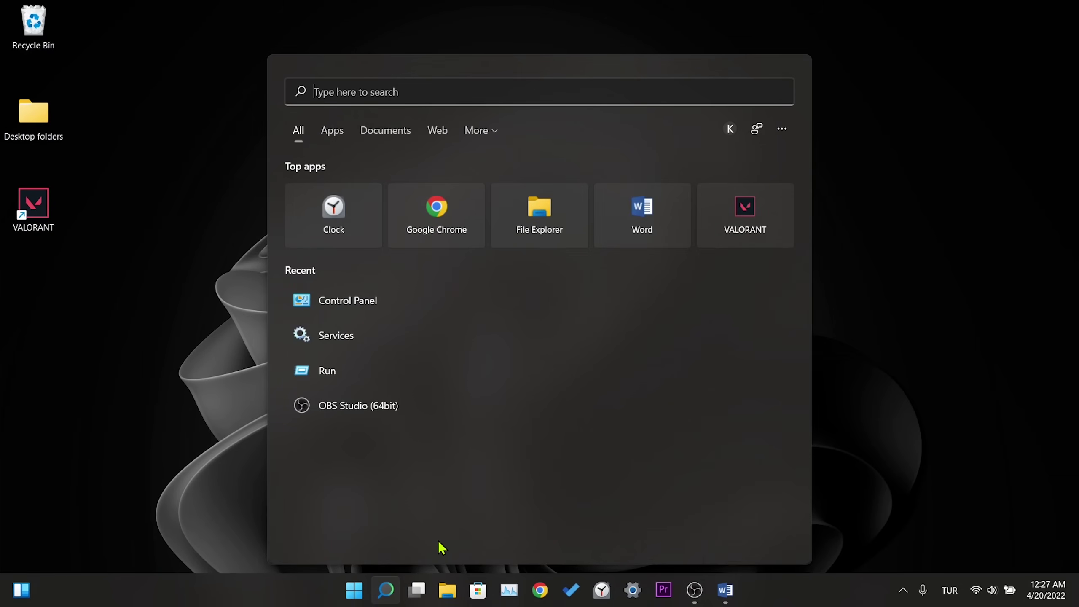
text(%appdata)
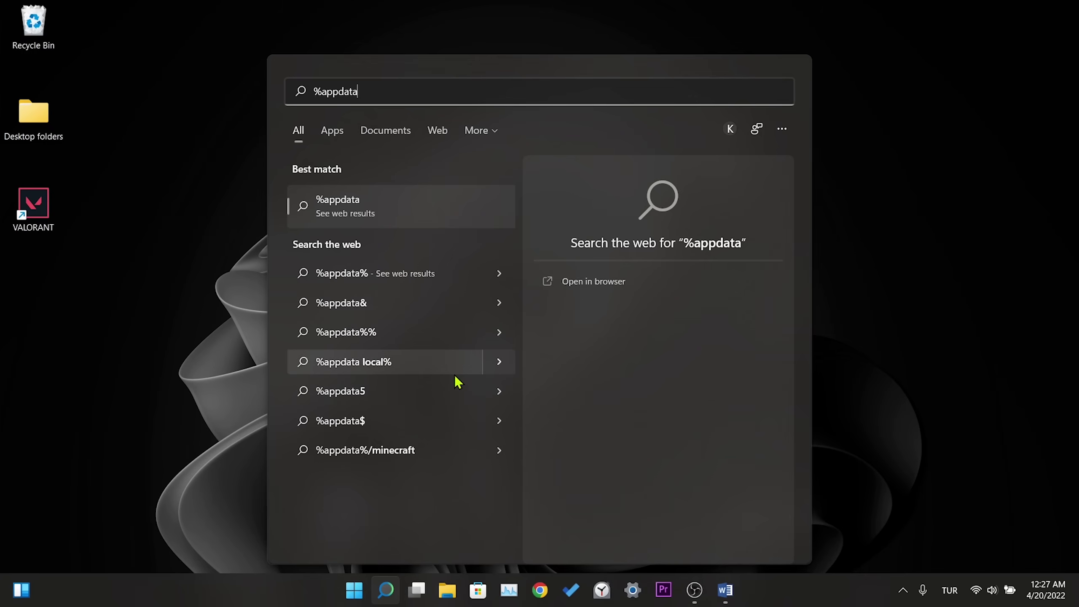
text(%)
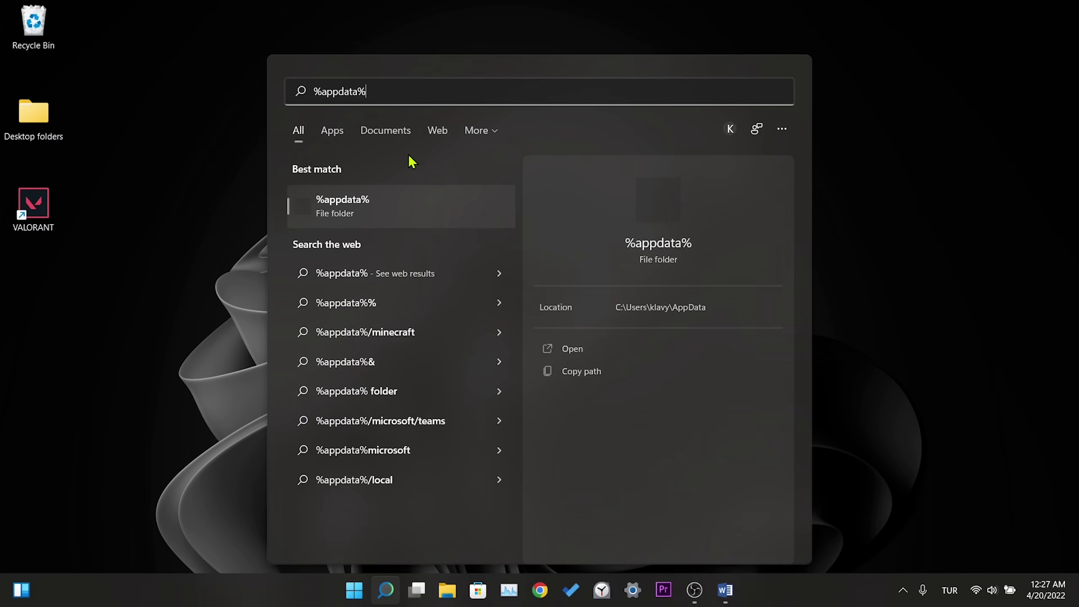
click(379, 205)
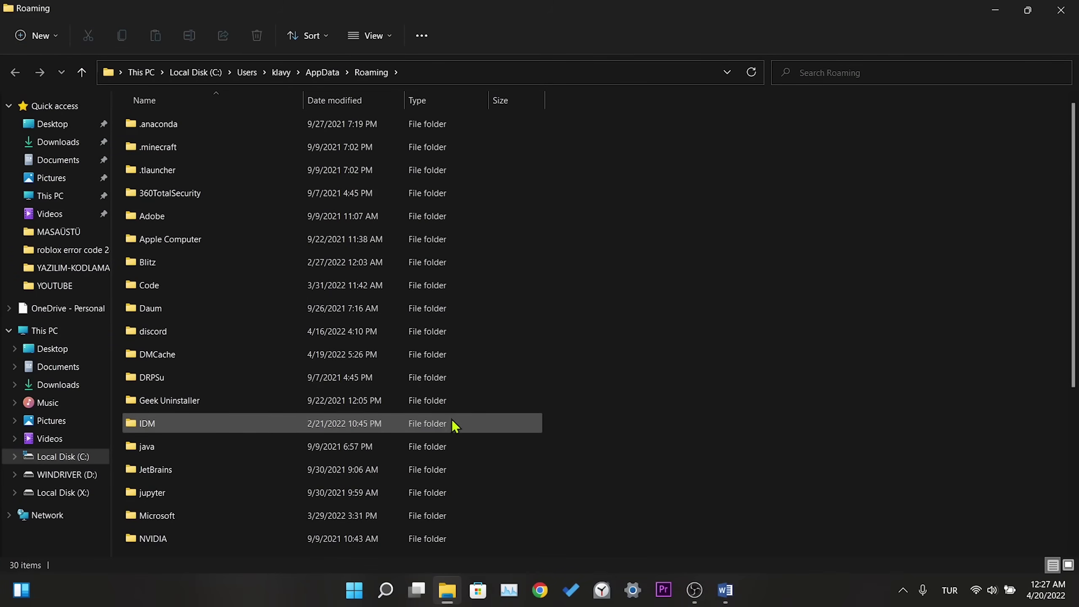
scroll(441, 429, down, 2)
scroll(429, 468, down, 2)
scroll(366, 381, up, 4)
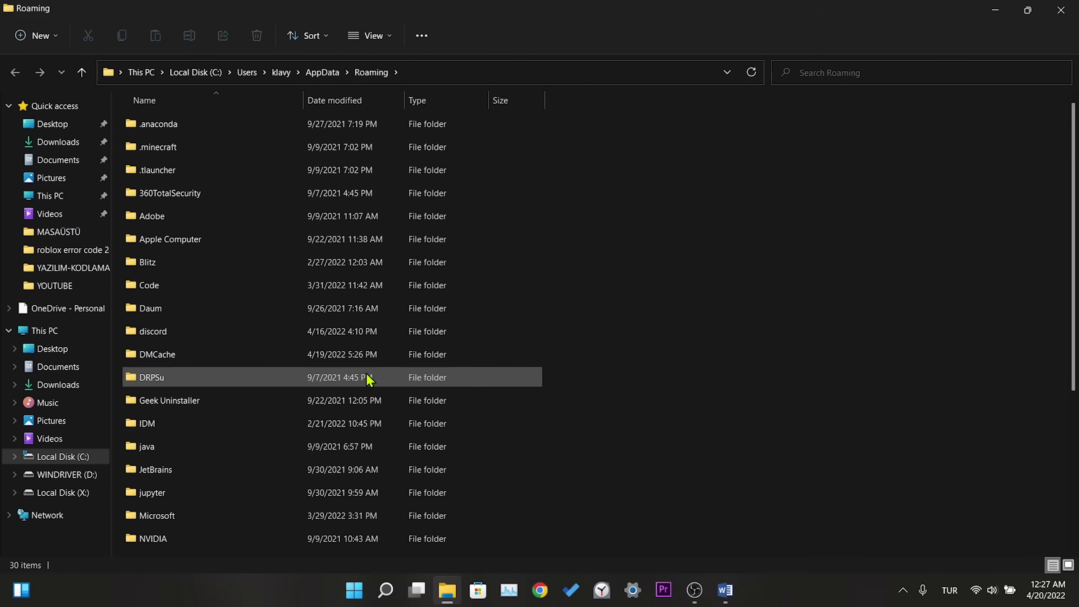
scroll(332, 459, down, 4)
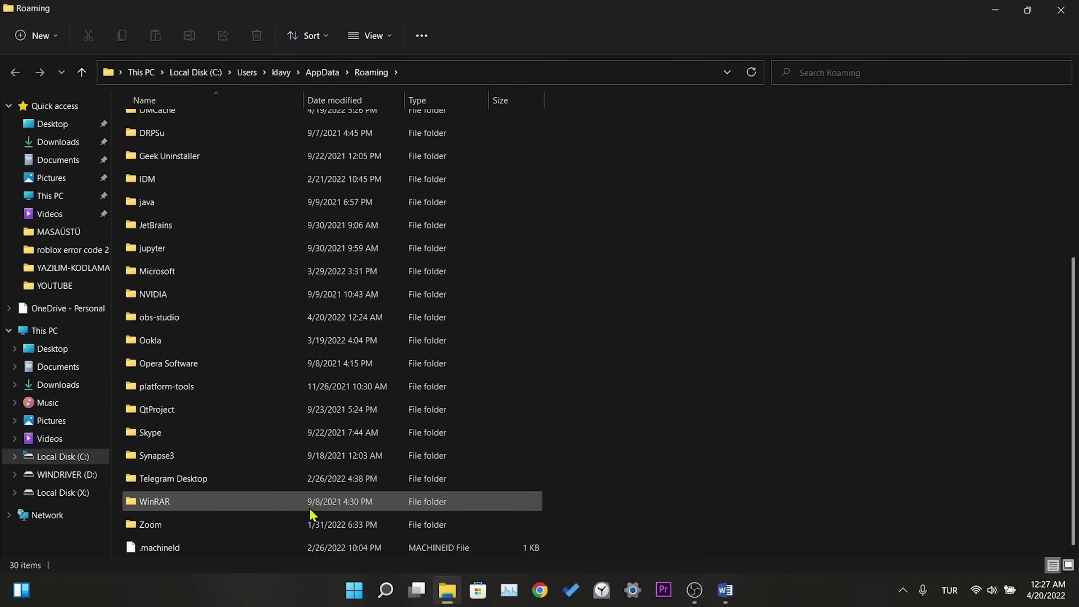
click(1074, 7)
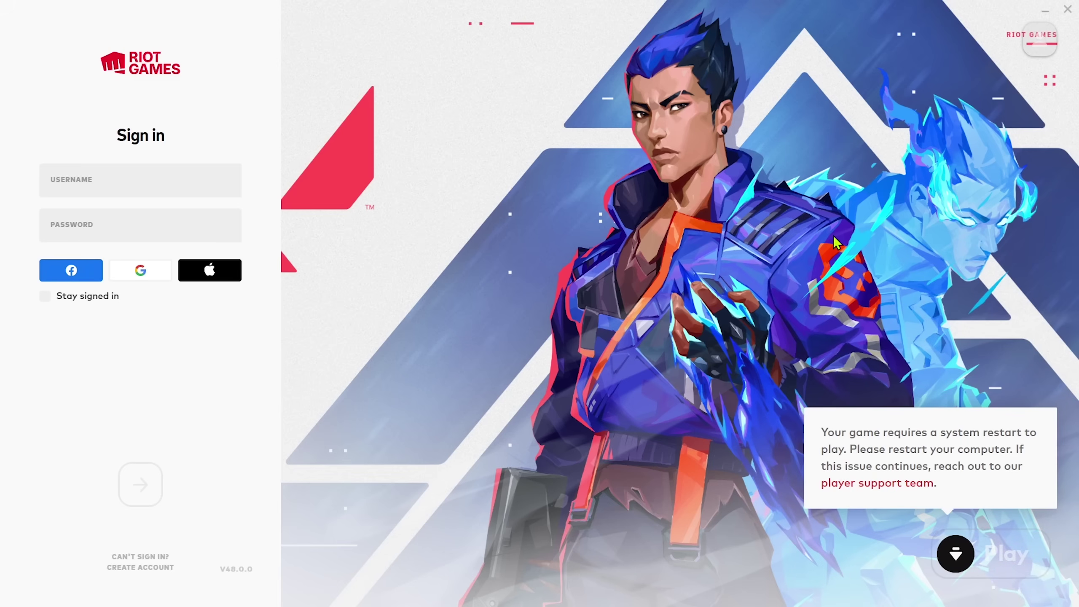
Step: Close the Riot Client, view Start's power choices including Restart, then dismiss Start
click(1067, 12)
click(355, 589)
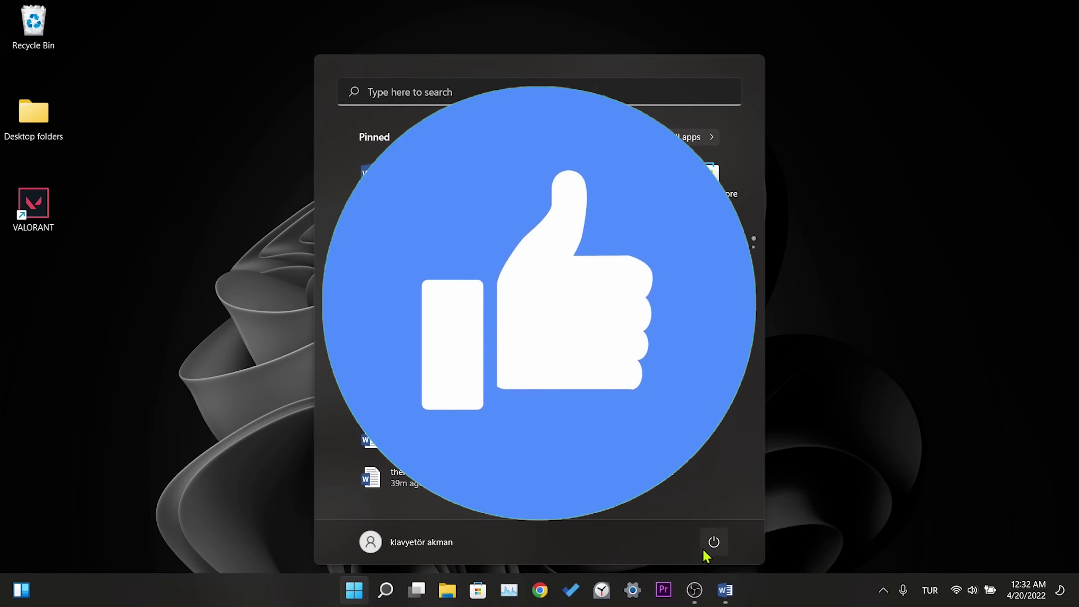
click(711, 544)
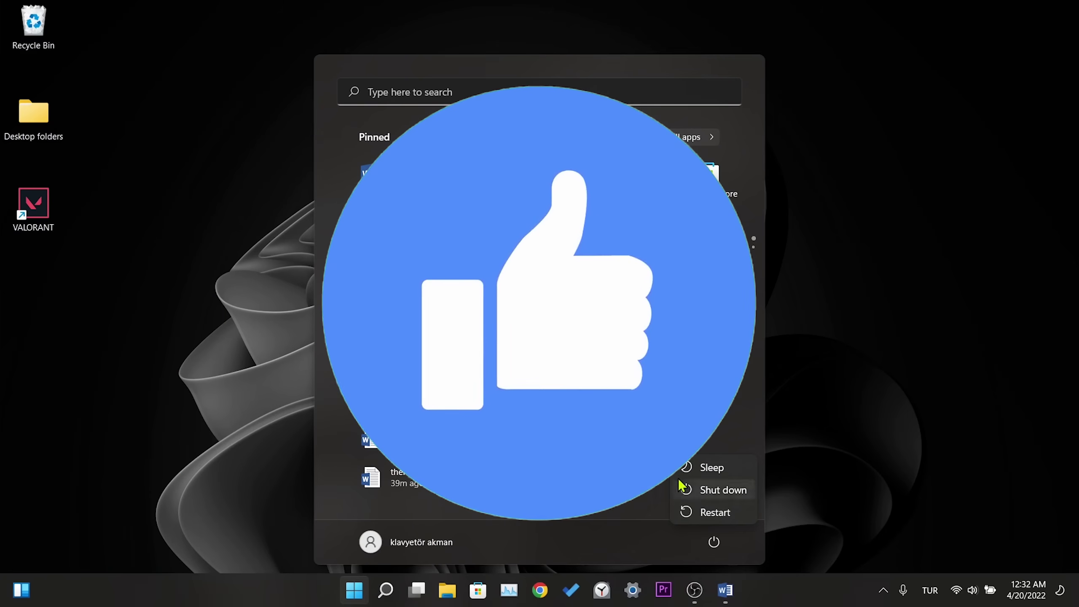
click(828, 459)
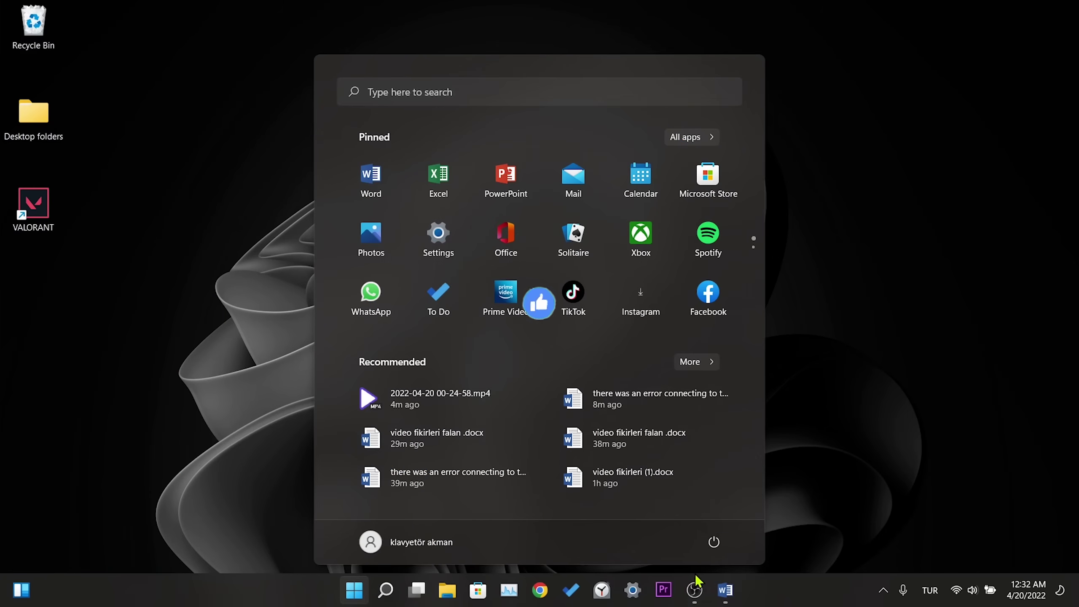
click(868, 496)
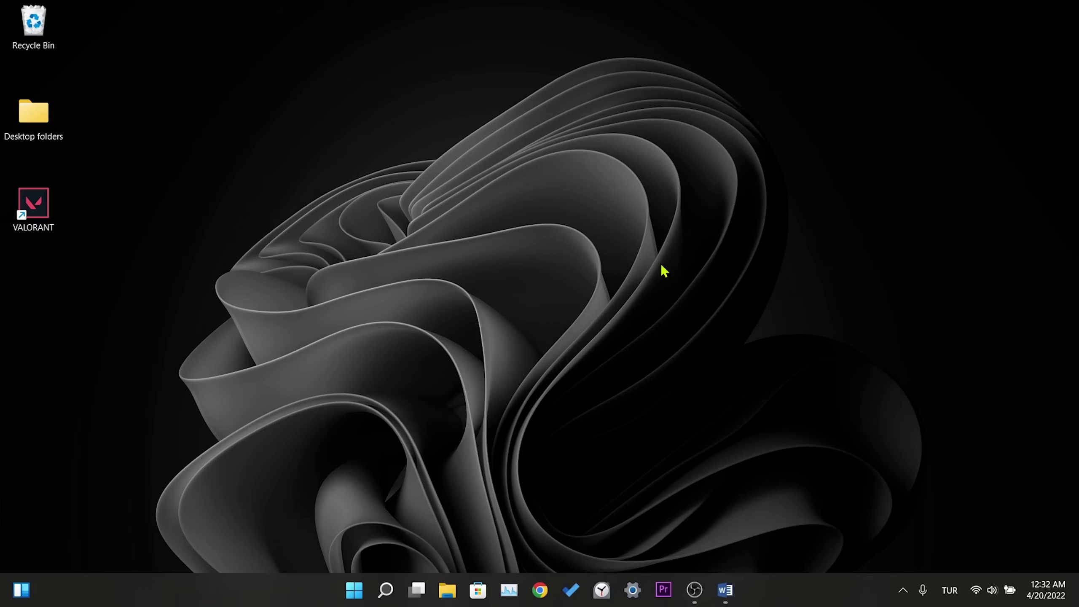
Step: Launch VALORANT, run Repair from its Riot Client settings until successful, then close
double_click(61, 204)
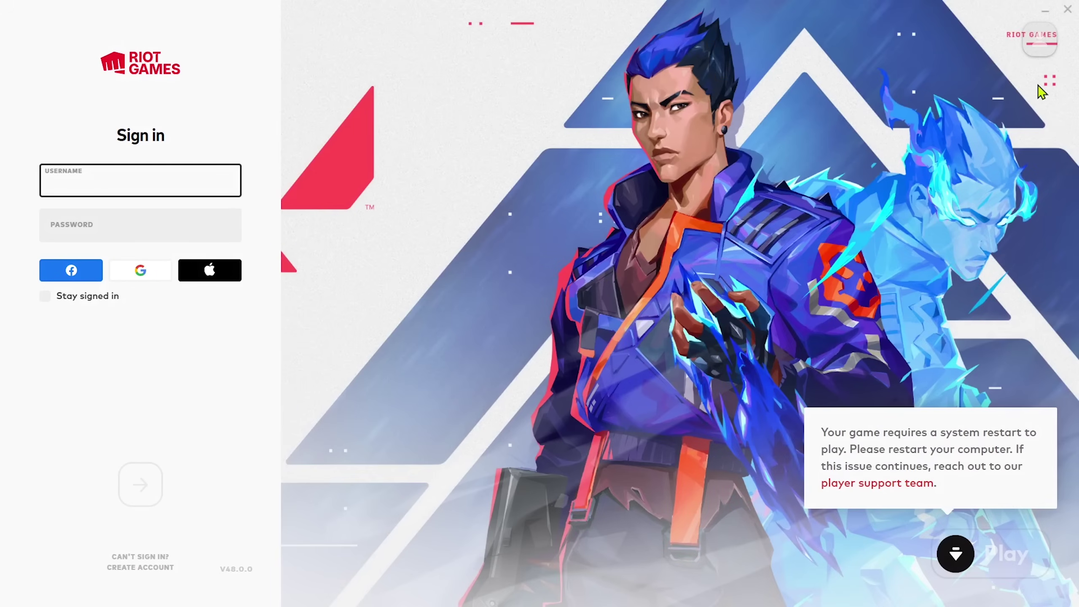
click(1038, 42)
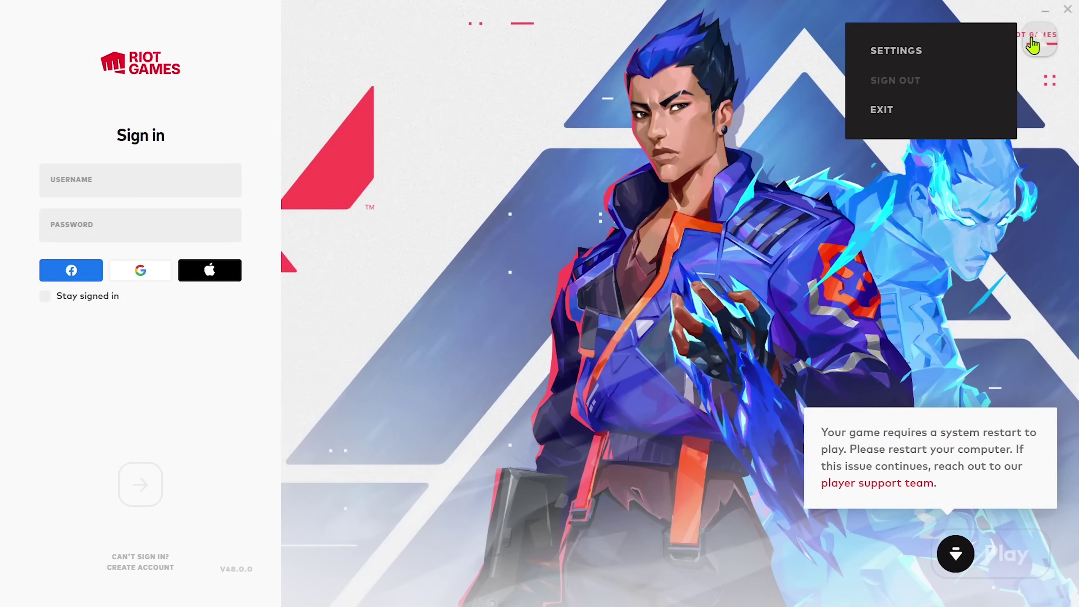
click(879, 51)
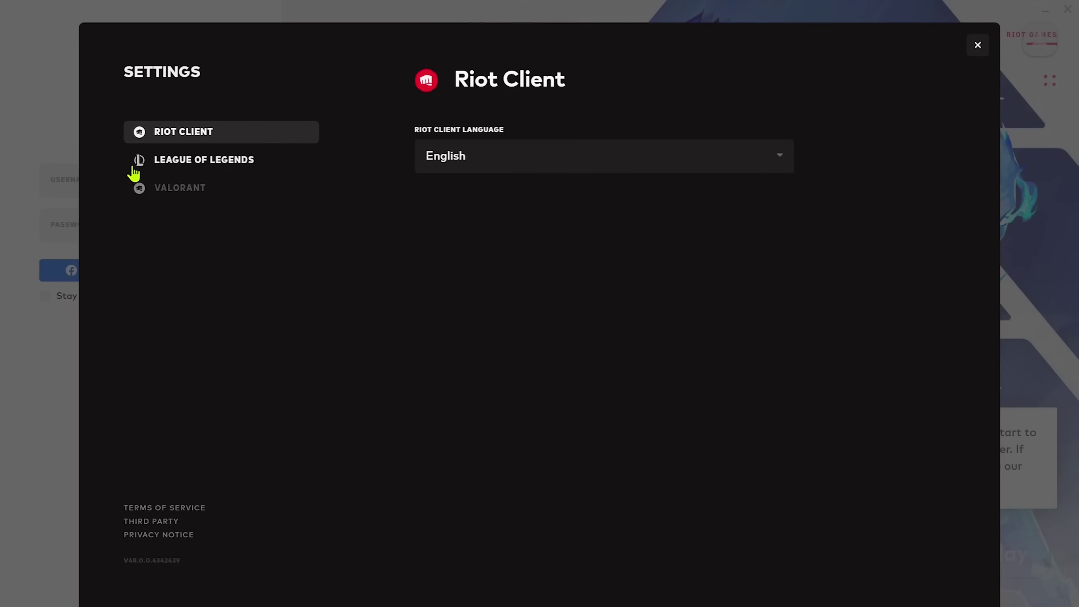
click(169, 192)
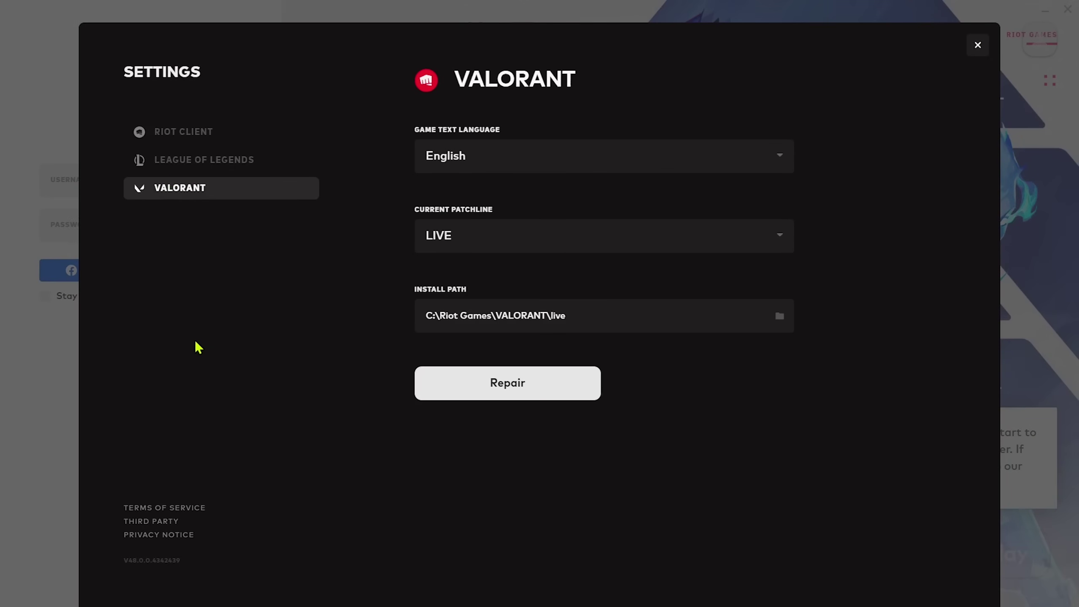
click(511, 388)
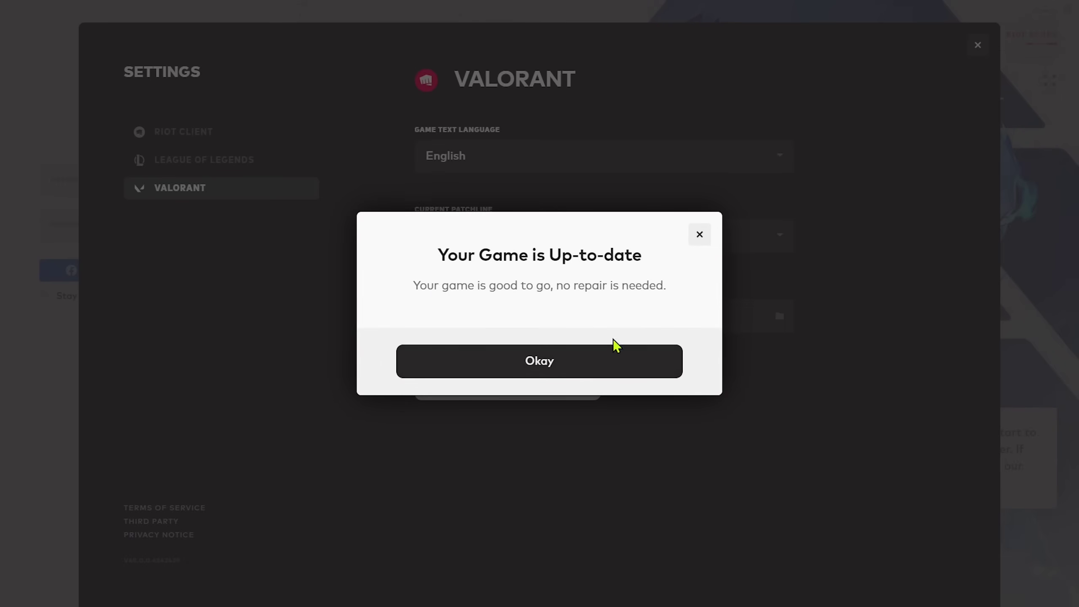
click(602, 373)
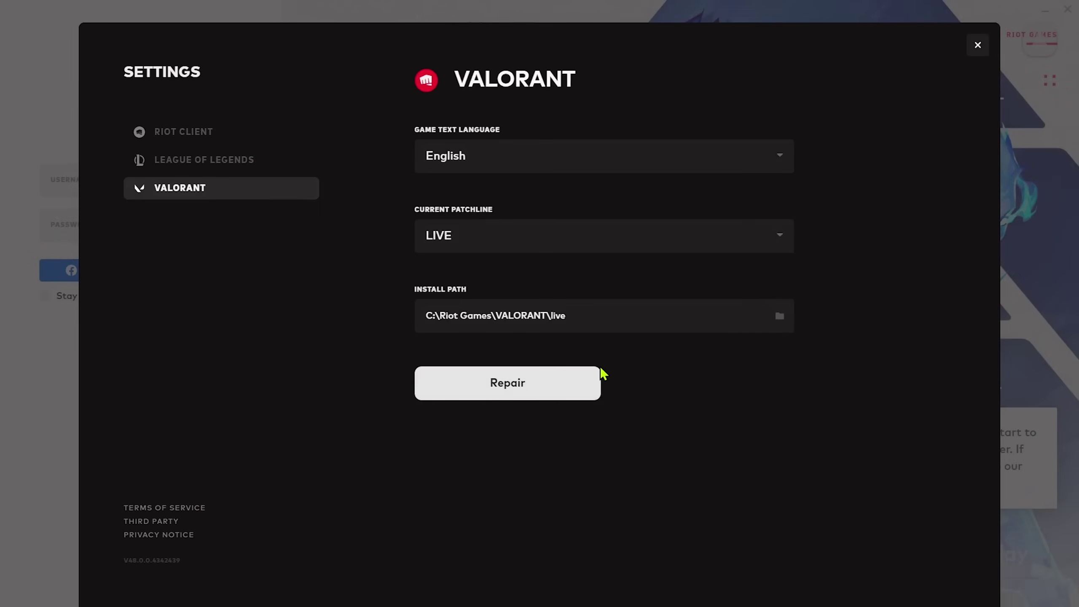
click(599, 374)
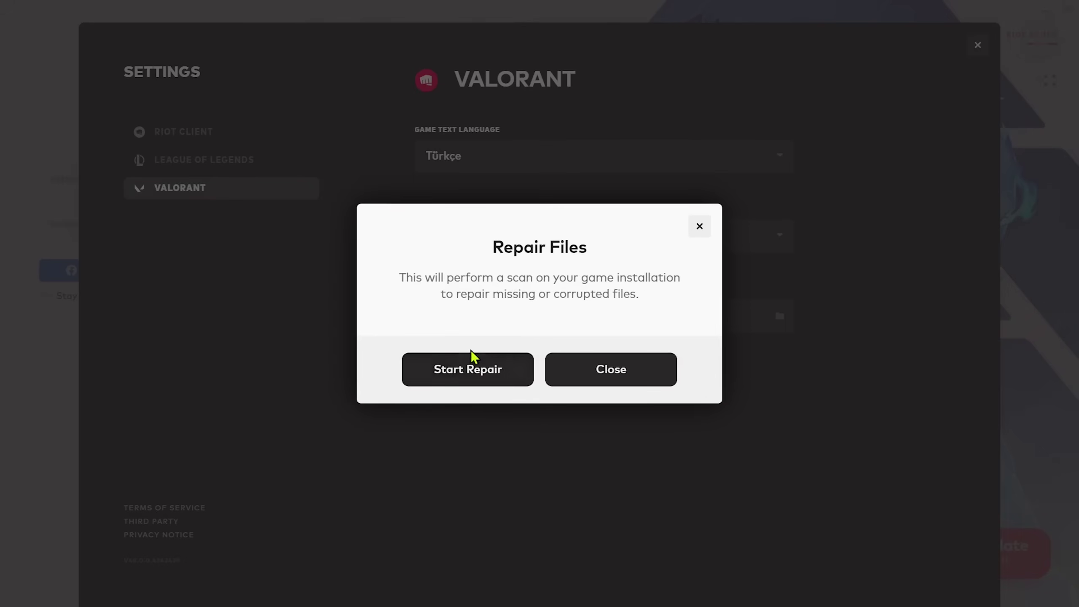
click(458, 374)
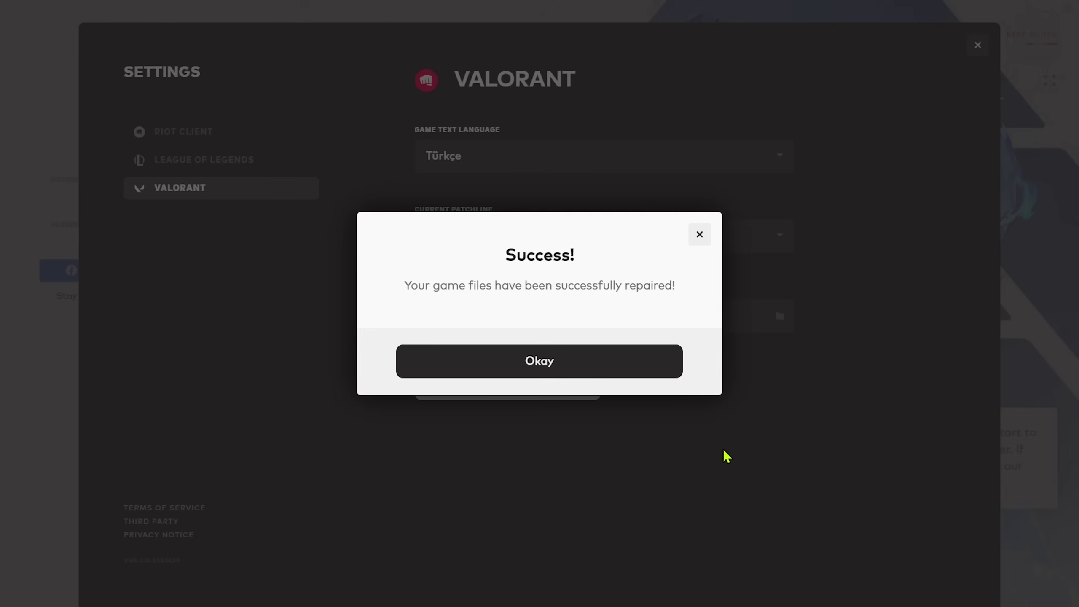
click(573, 376)
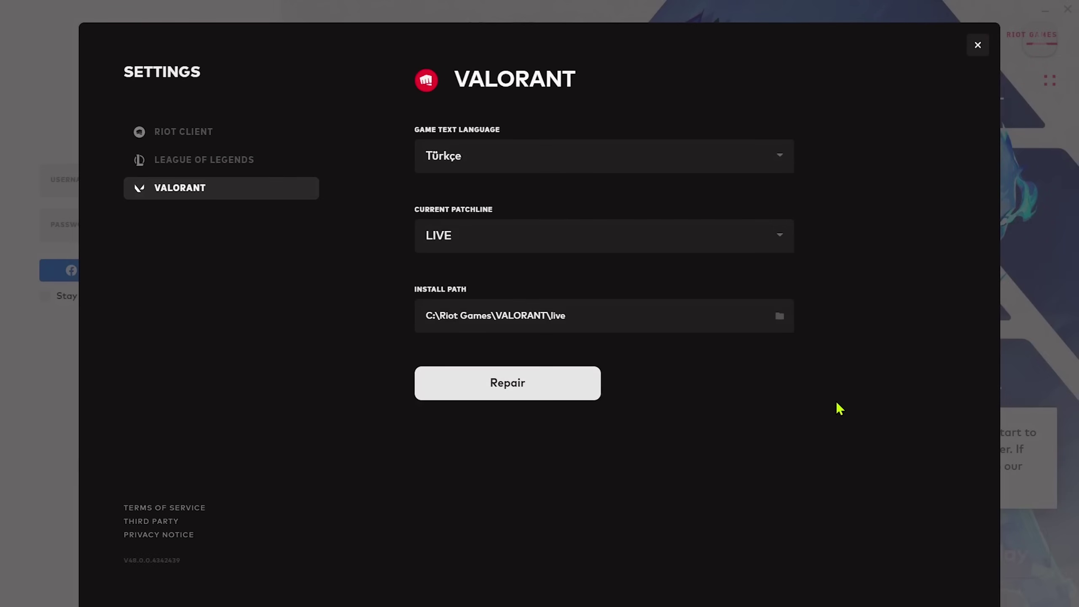
click(978, 45)
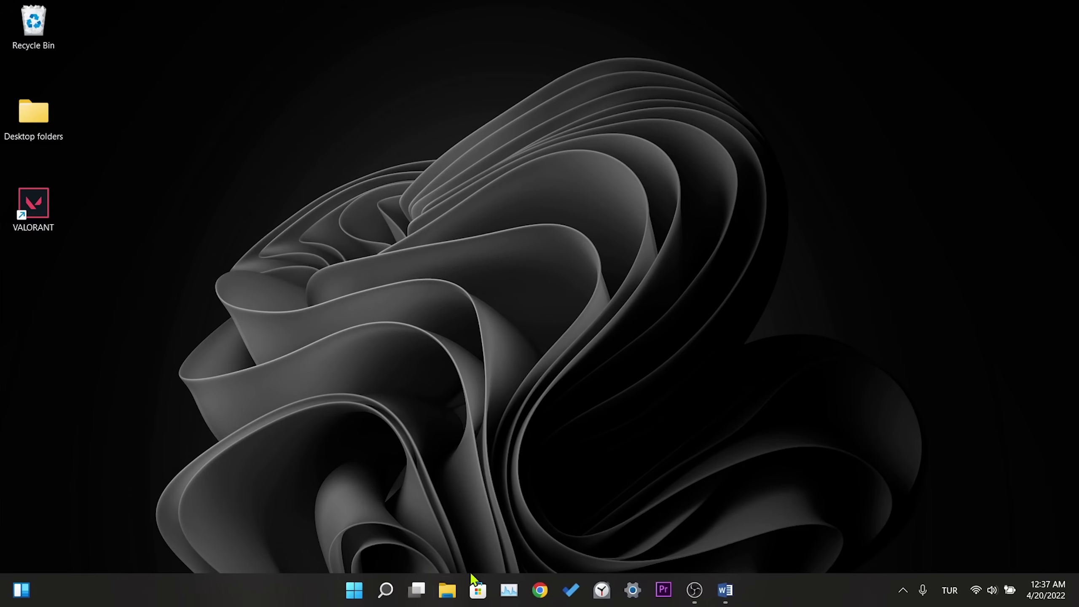
Step: Open the Wi-Fi connection's properties through Control Panel's Network and Sharing Center
click(386, 589)
text(control)
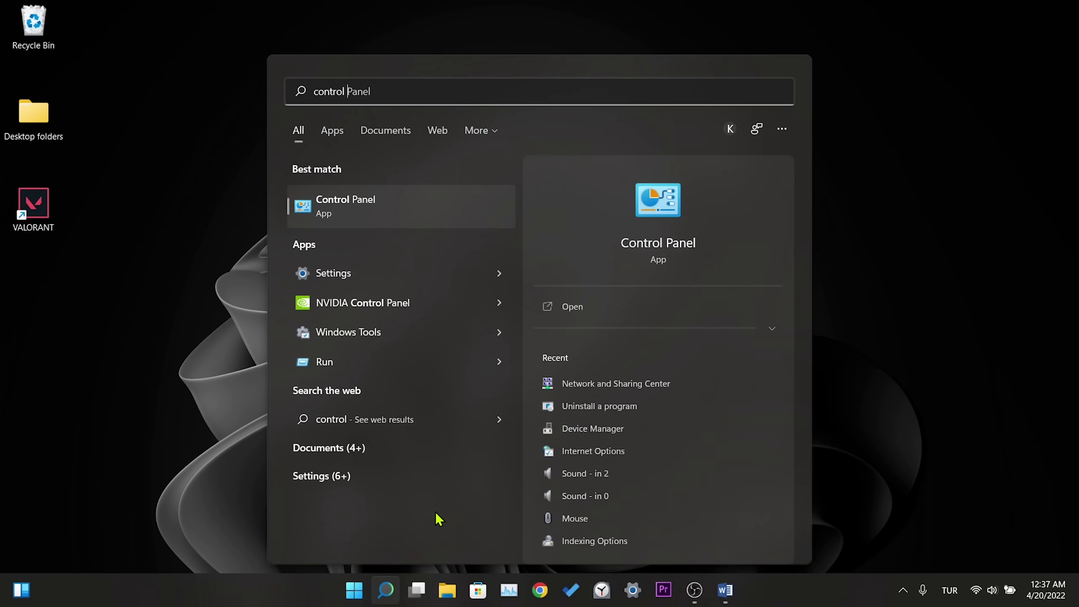
click(396, 204)
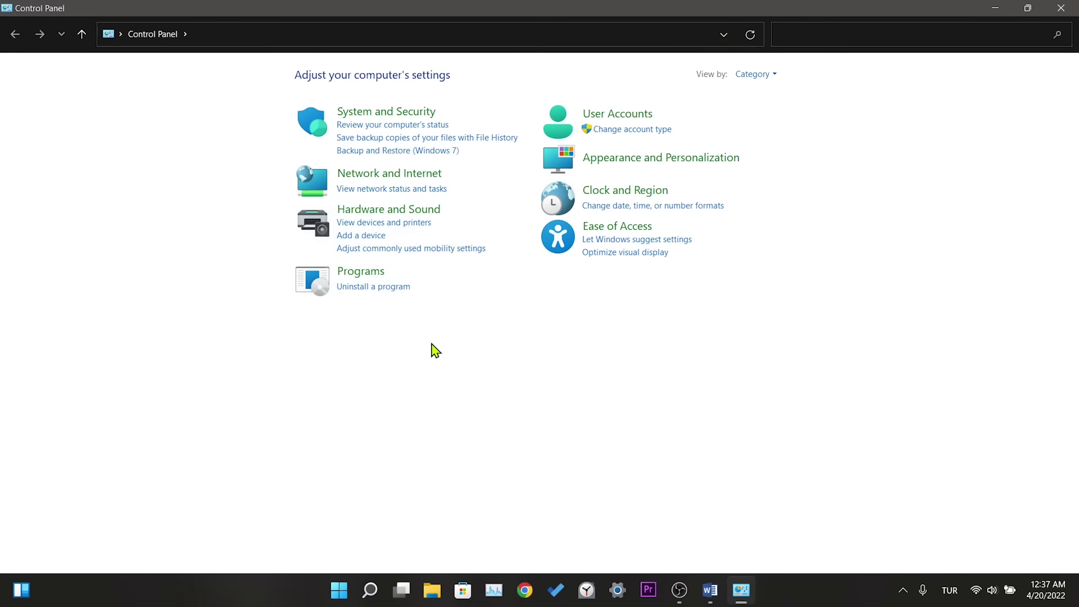
click(415, 184)
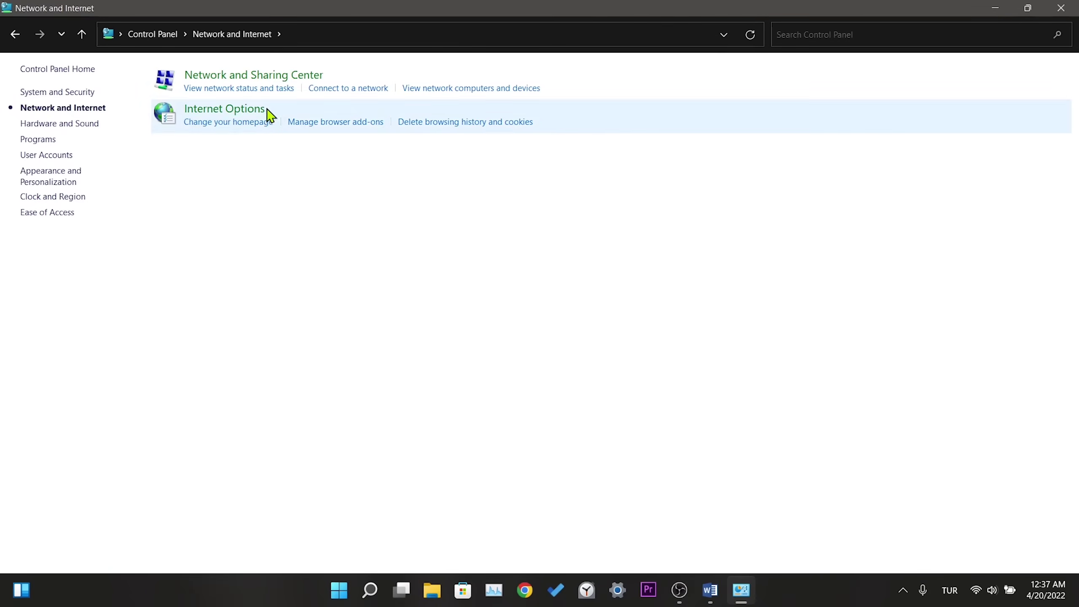
click(262, 76)
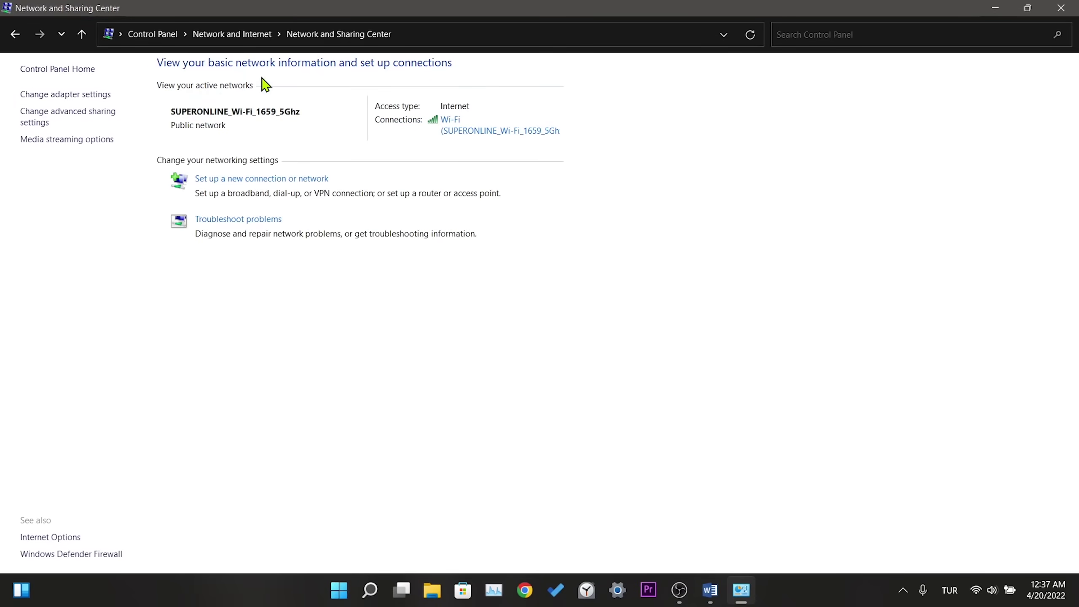
click(468, 131)
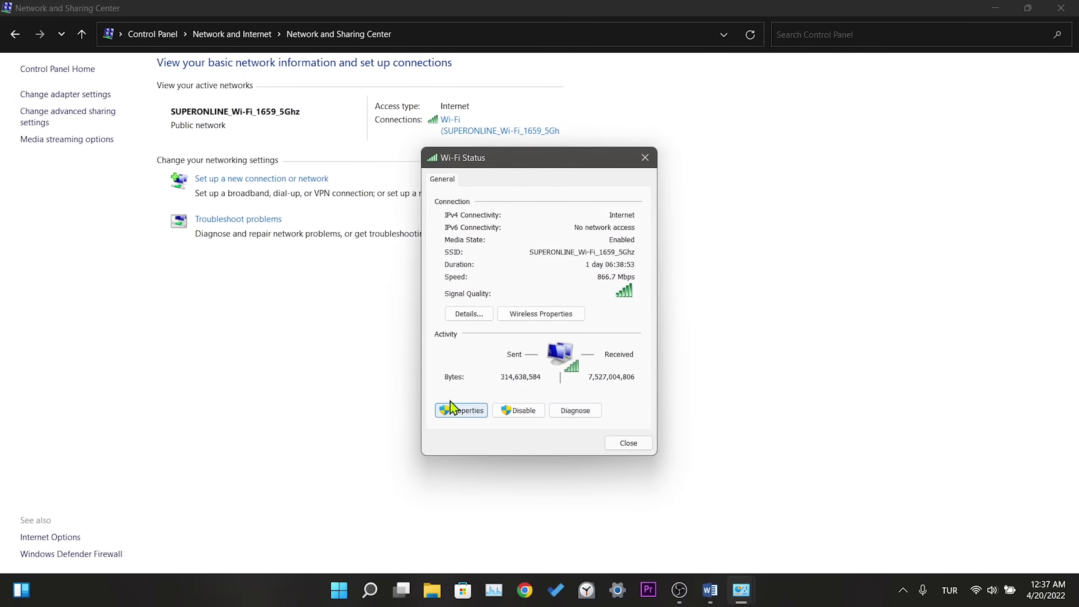
click(459, 412)
click(461, 411)
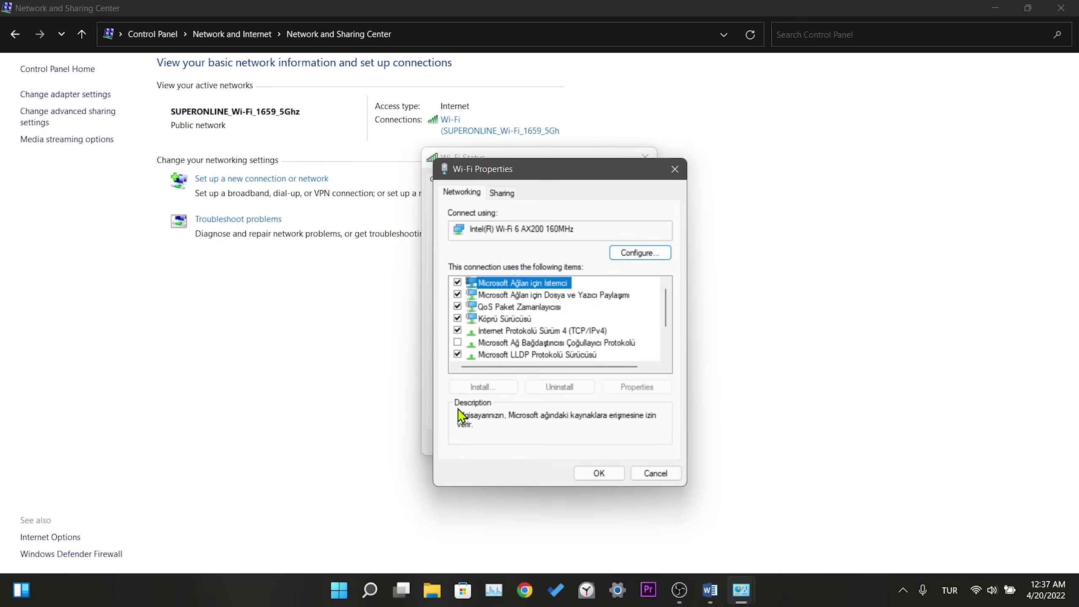
Step: Set the IPv4 DNS servers to 8.8.8.8 and 8.8.4.4, then close the network windows
double_click(516, 332)
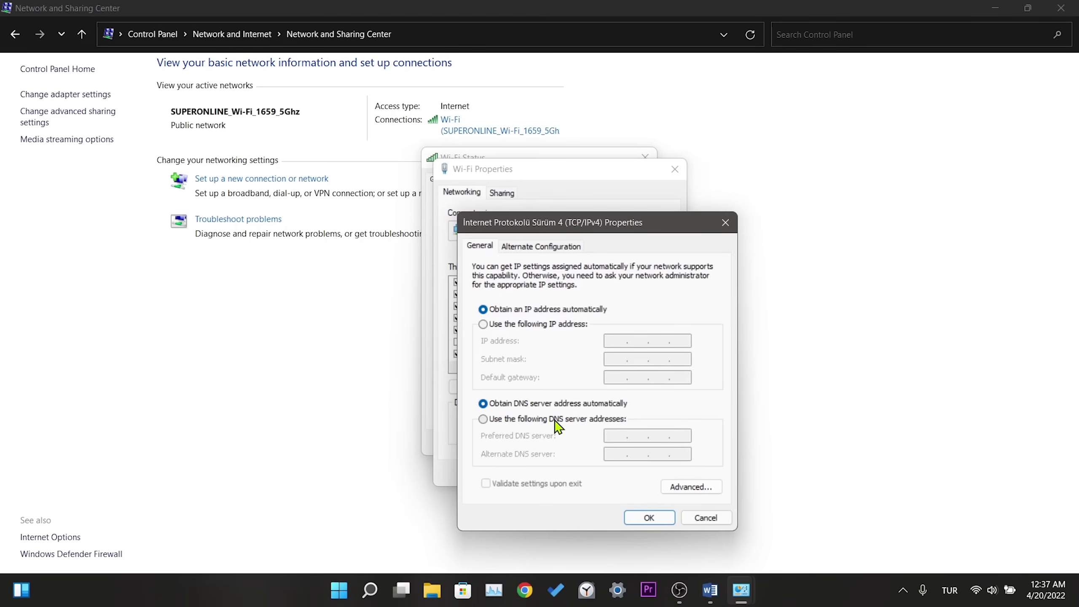
click(484, 419)
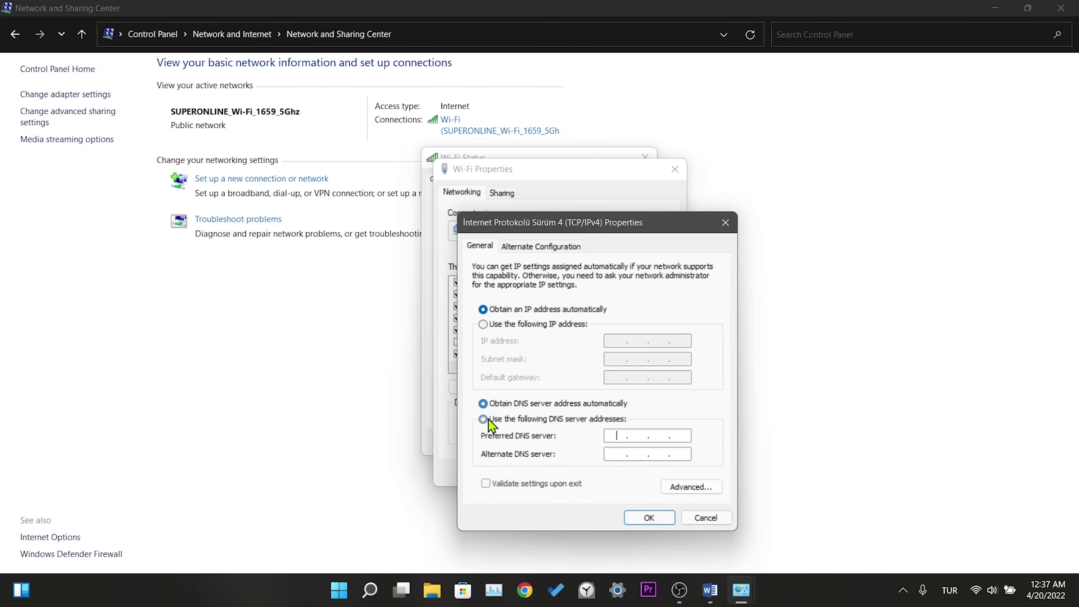
click(607, 434)
text(8.8.8.8)
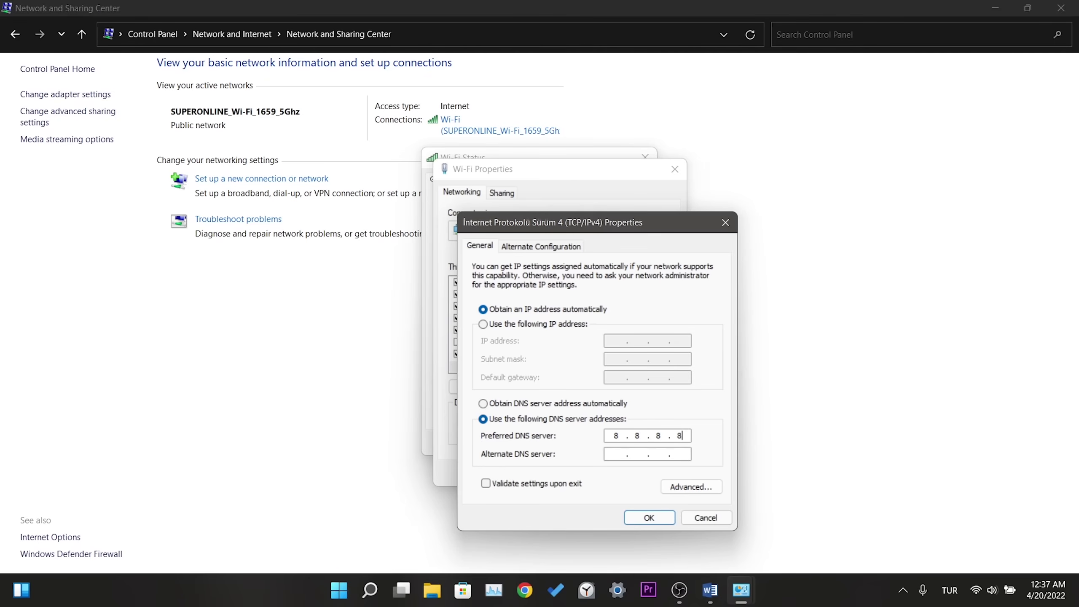
click(619, 455)
text(8.8)
click(649, 517)
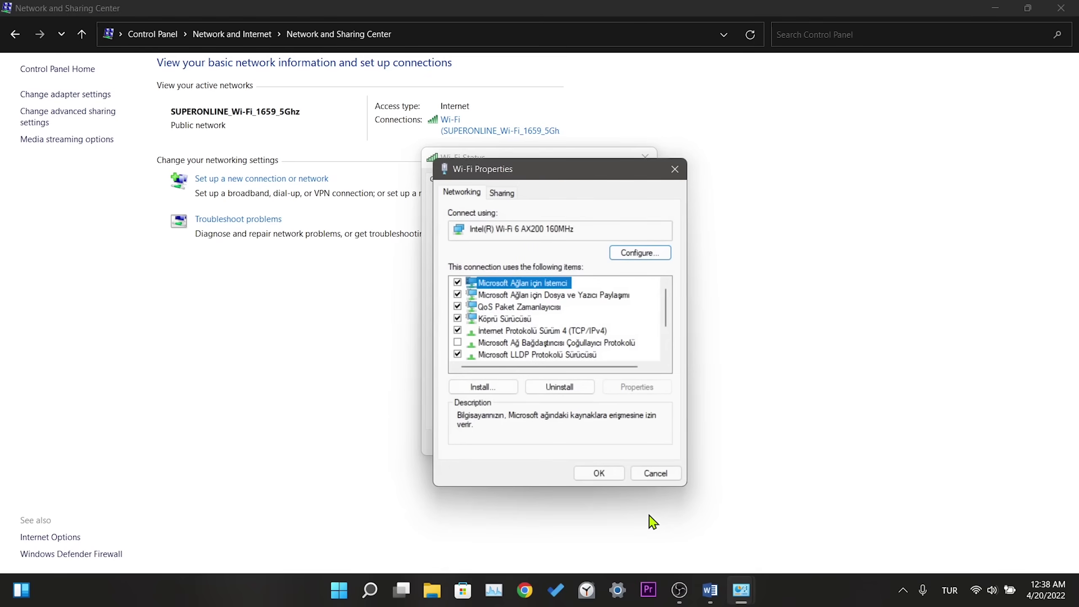
click(609, 475)
click(622, 445)
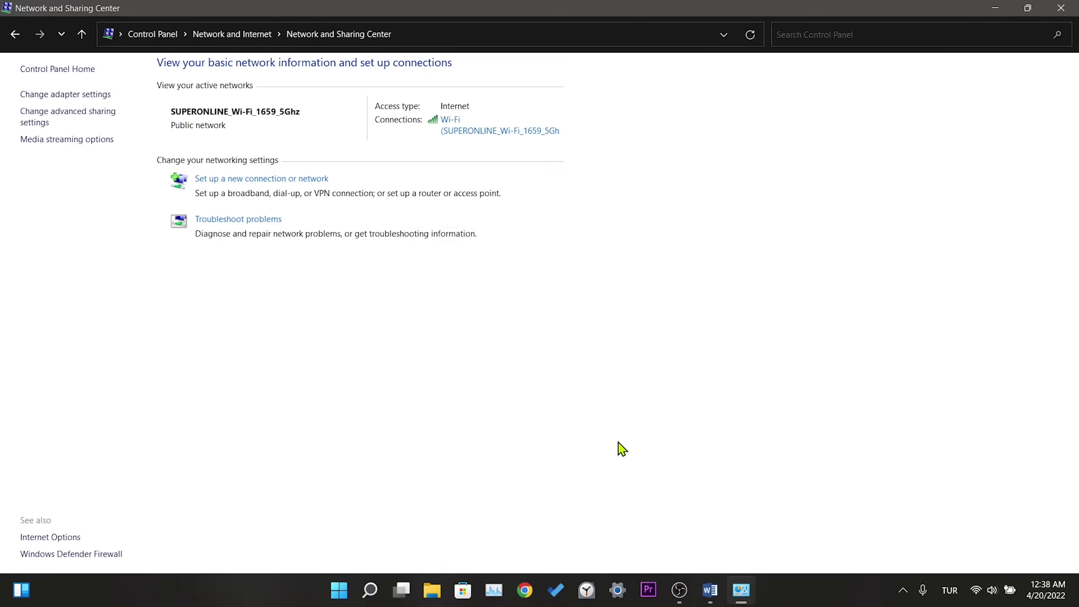
click(1060, 7)
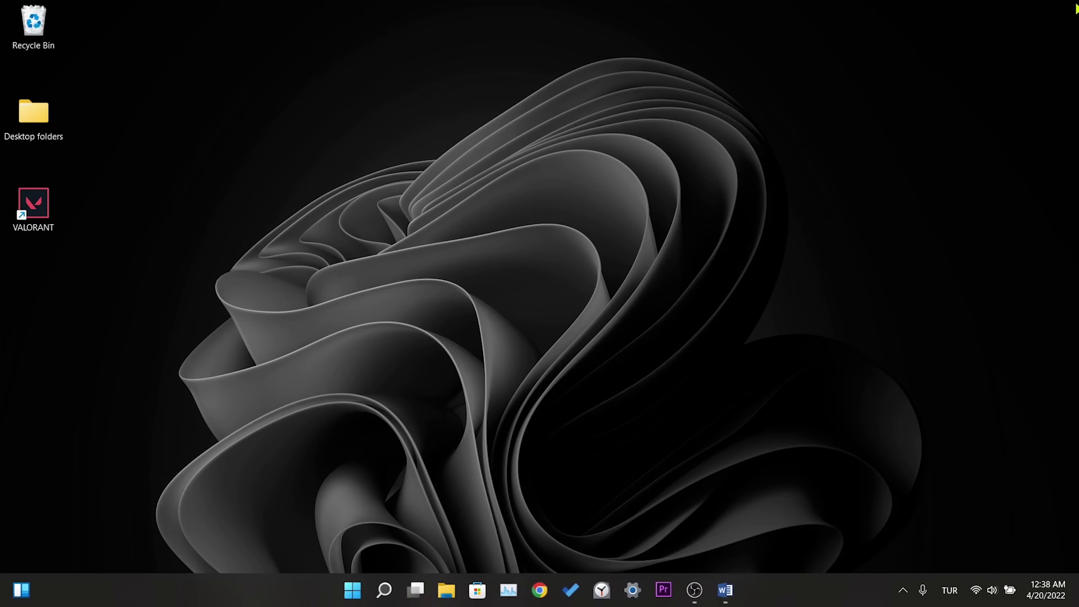